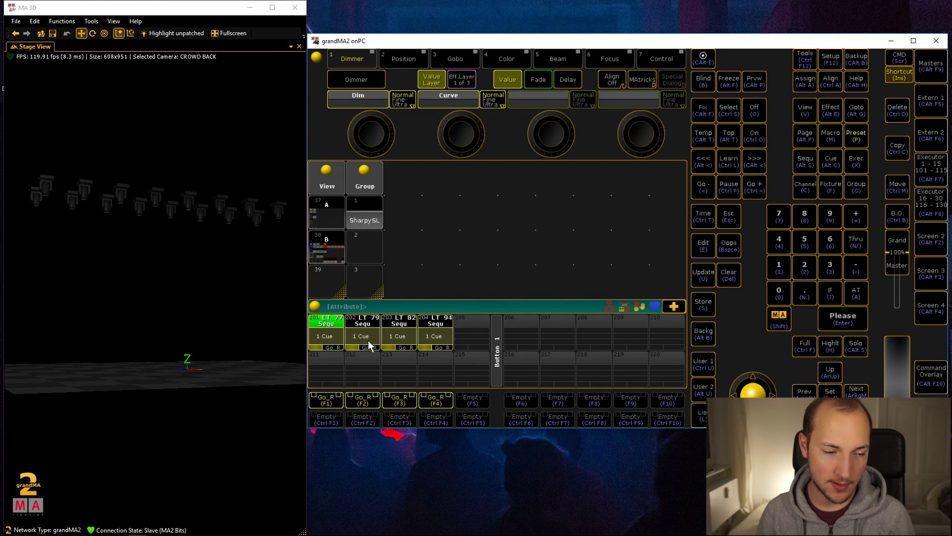
# Play the four stored sequences on executors 201 to 204 to preview their looks in the stage view.
pyautogui.press('F1')
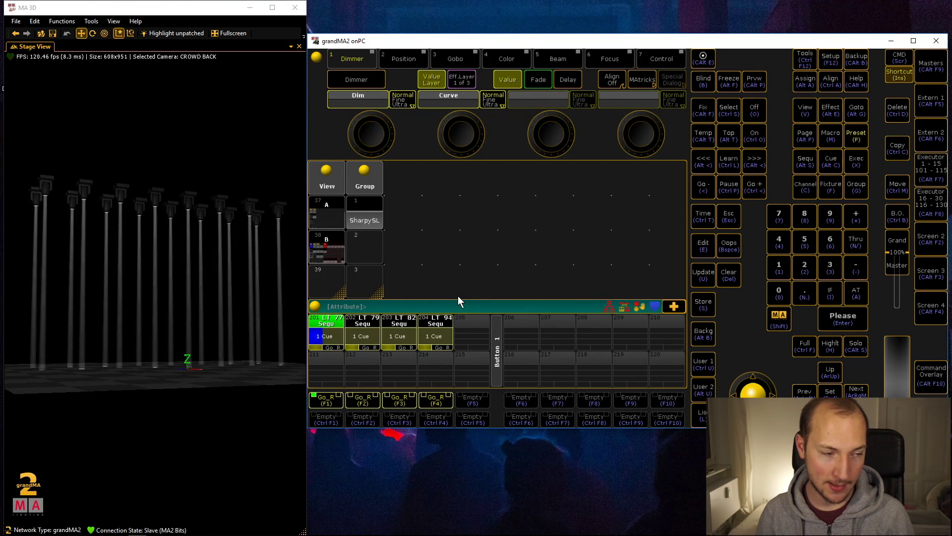
pyautogui.press('F2')
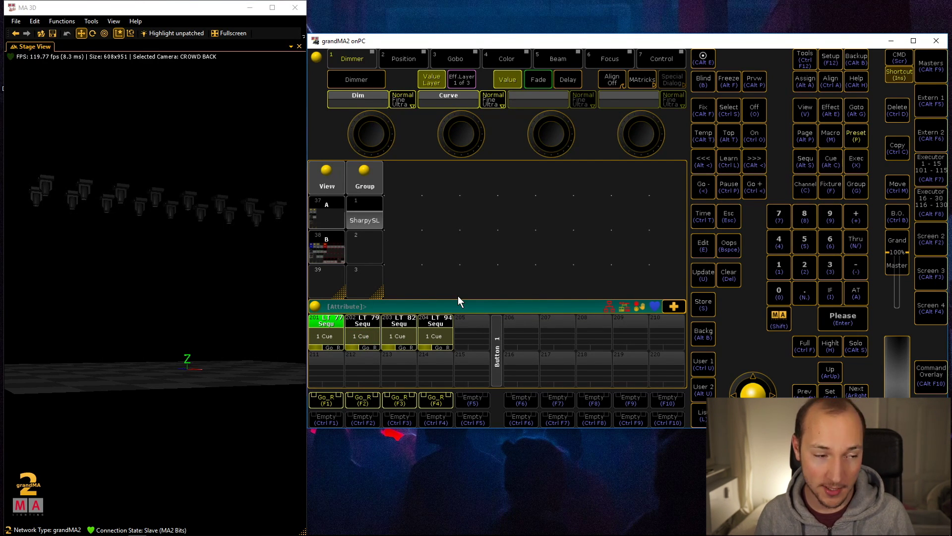
pyautogui.press('F3')
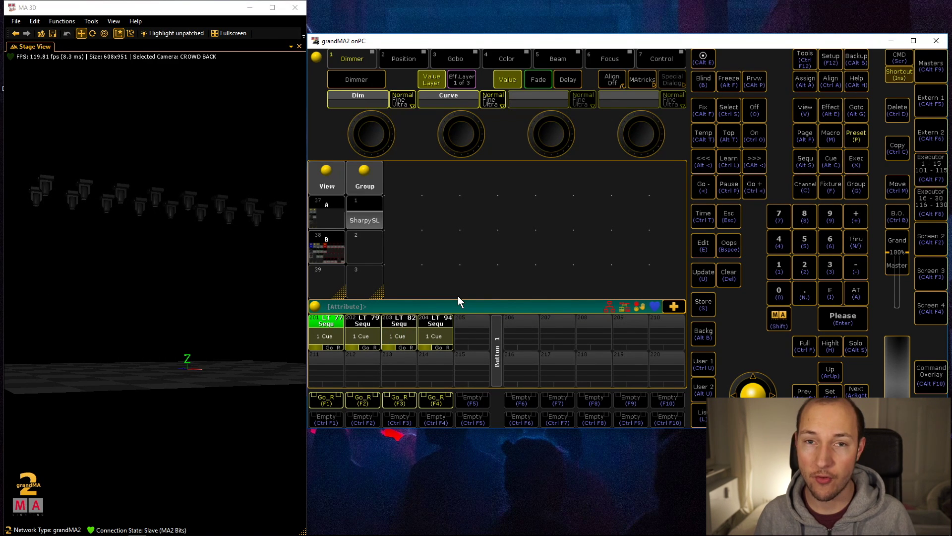
pyautogui.press('F4')
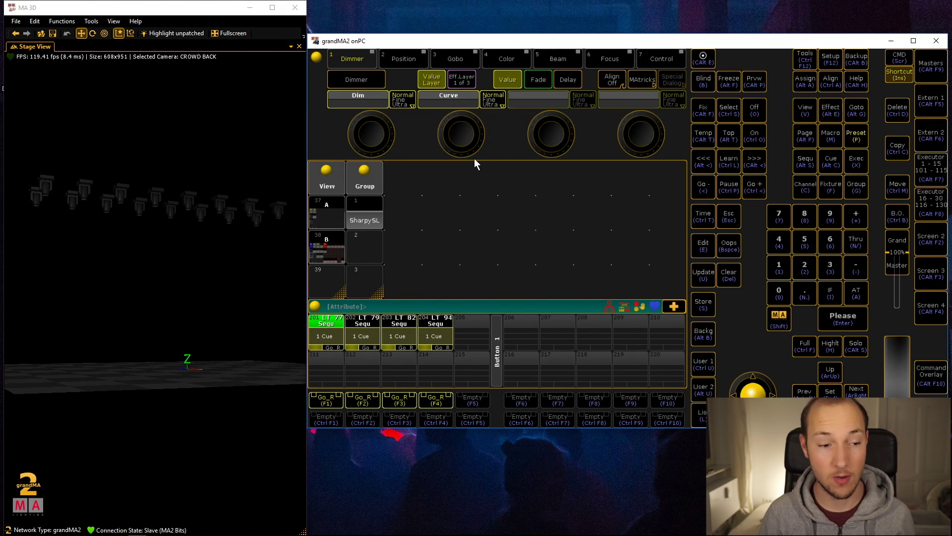
# Move the four sequences from executors 201–204 to executors 211–214, keeping their order.
pyautogui.hotkey('ctrl', 'm')
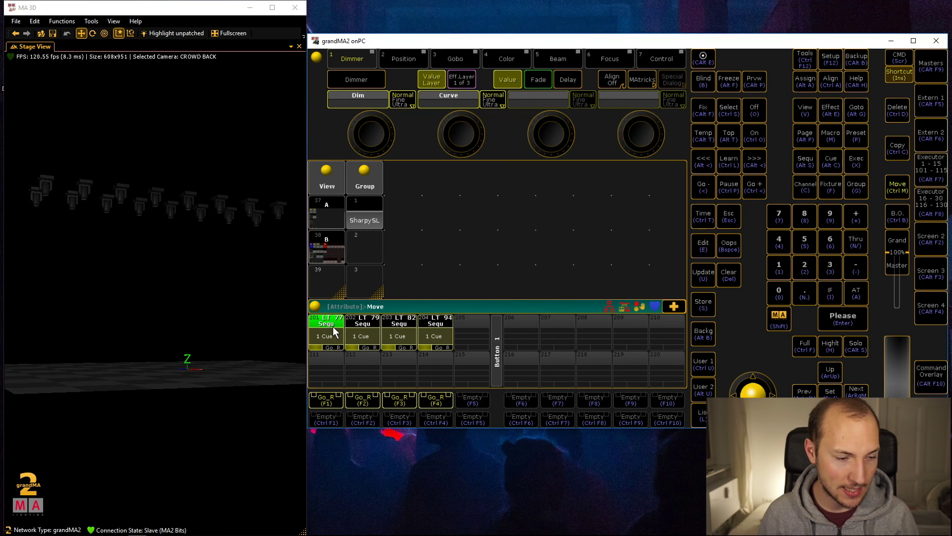
pyautogui.click(332, 326)
pyautogui.click(327, 368)
pyautogui.hotkey('ctrl', 'm')
pyautogui.click(363, 328)
pyautogui.click(352, 358)
pyautogui.hotkey('ctrl', 'm')
pyautogui.click(396, 335)
pyautogui.click(400, 368)
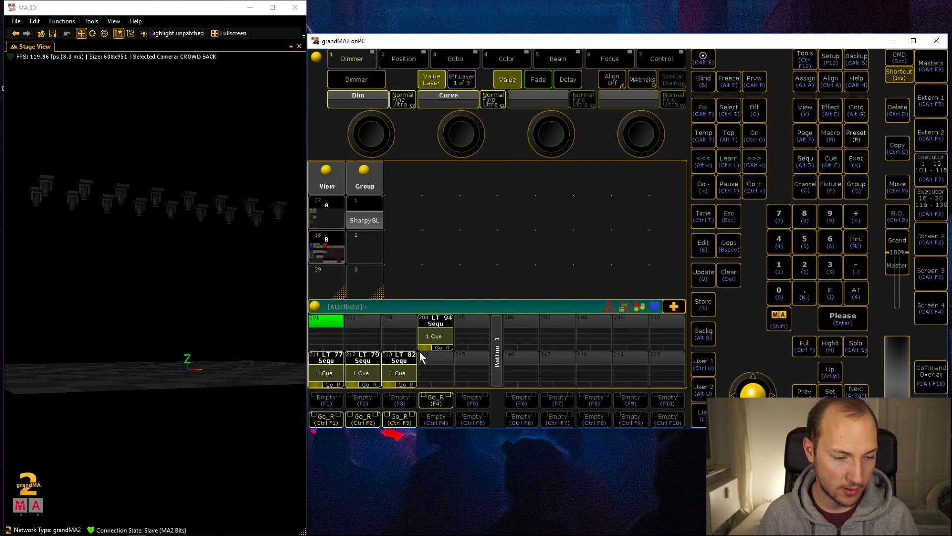
pyautogui.hotkey('ctrl', 'm')
pyautogui.click(434, 332)
pyautogui.click(434, 367)
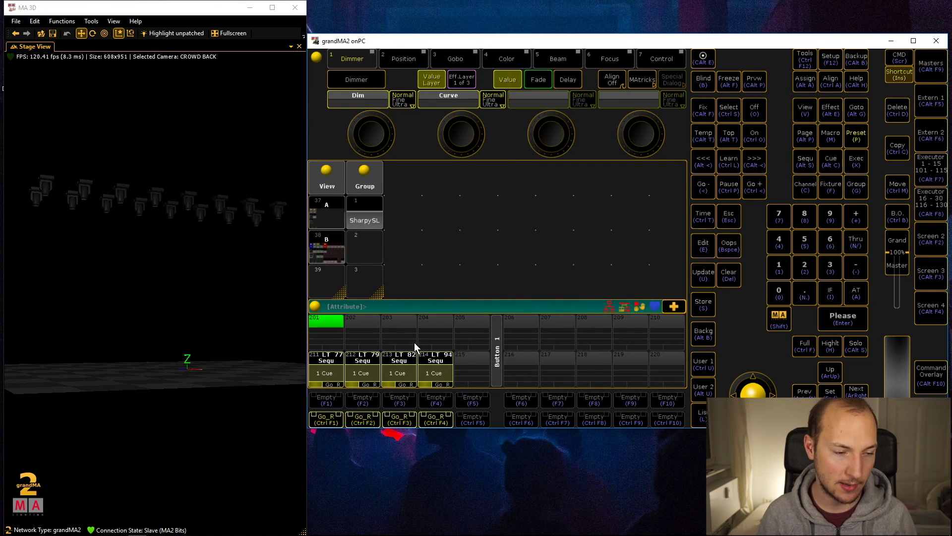
# Select the SharpySL group, set its dimmer to full, and return to keyboard shortcut control.
pyautogui.click(374, 209)
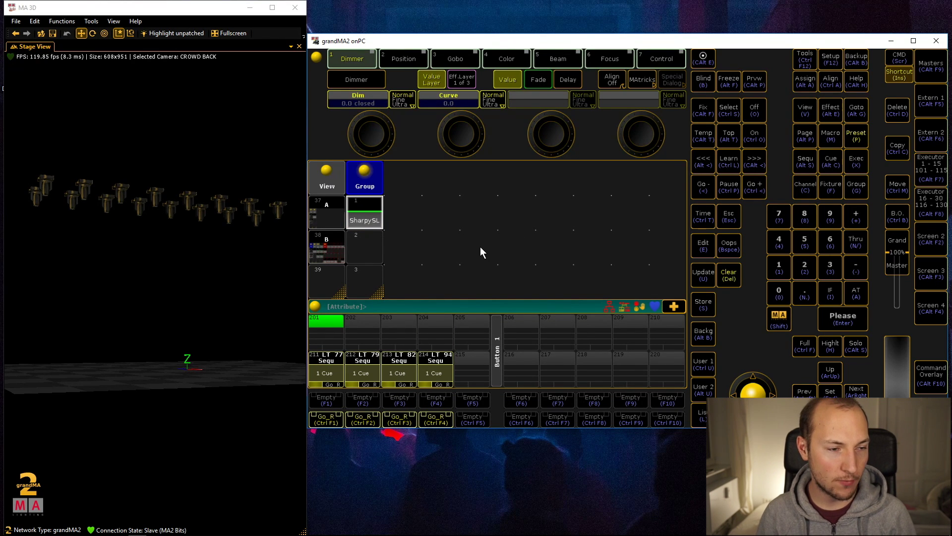
pyautogui.hotkey('ctrl', 'f')
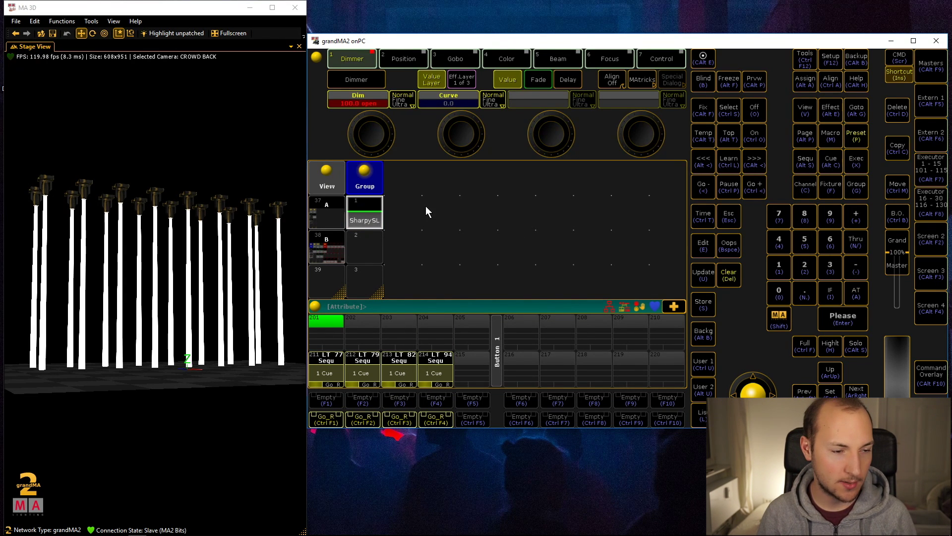
pyautogui.click(241, 226)
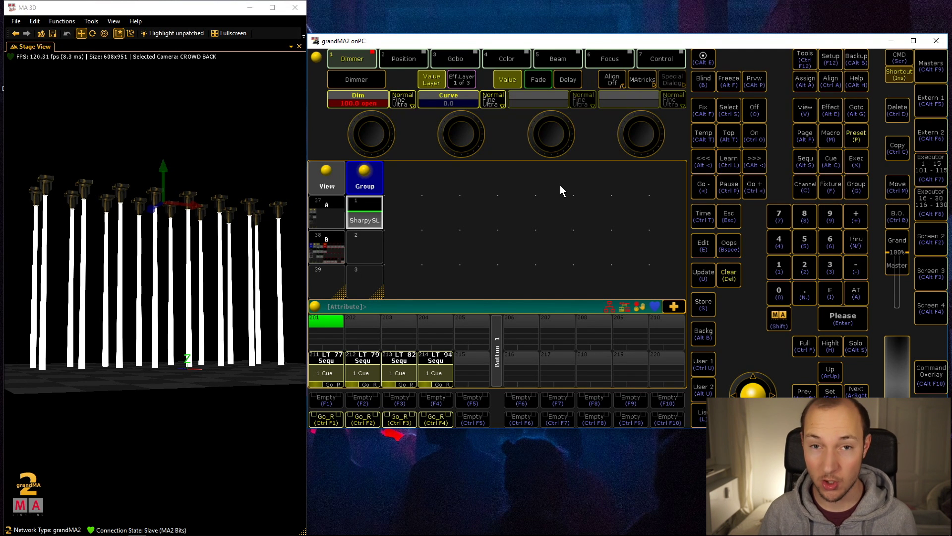
pyautogui.click(904, 77)
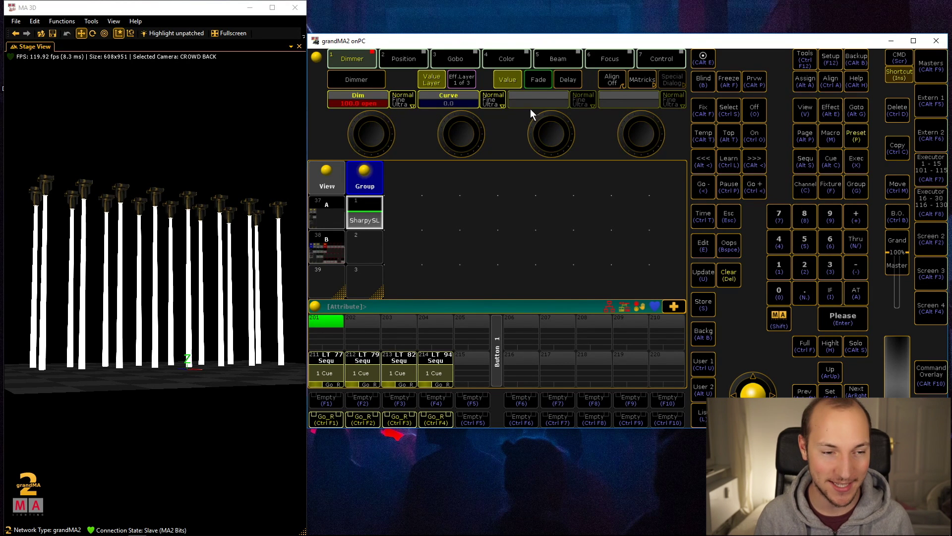
# Switch the encoders to the Fade layer, look through the other features, and return to the Dimmer feature.
pyautogui.click(541, 80)
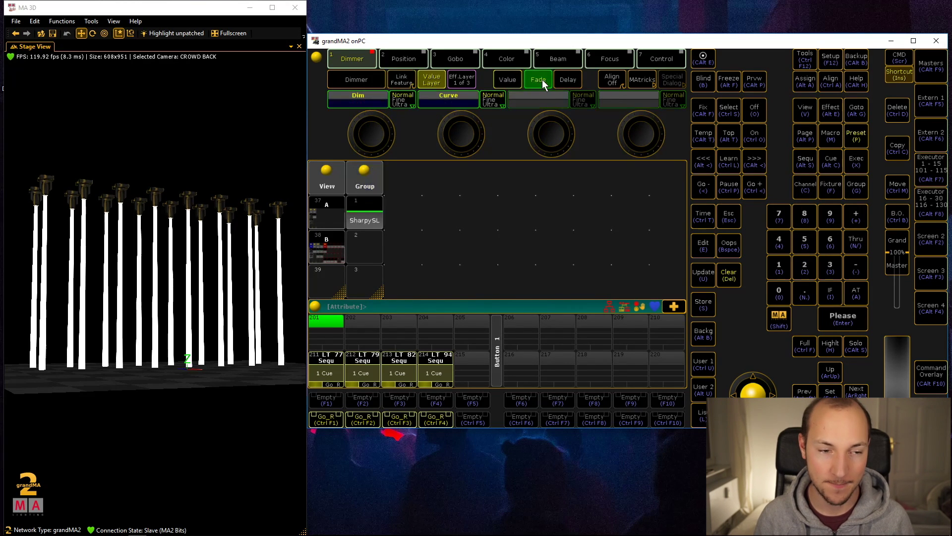
pyautogui.click(413, 62)
pyautogui.click(462, 55)
pyautogui.click(501, 60)
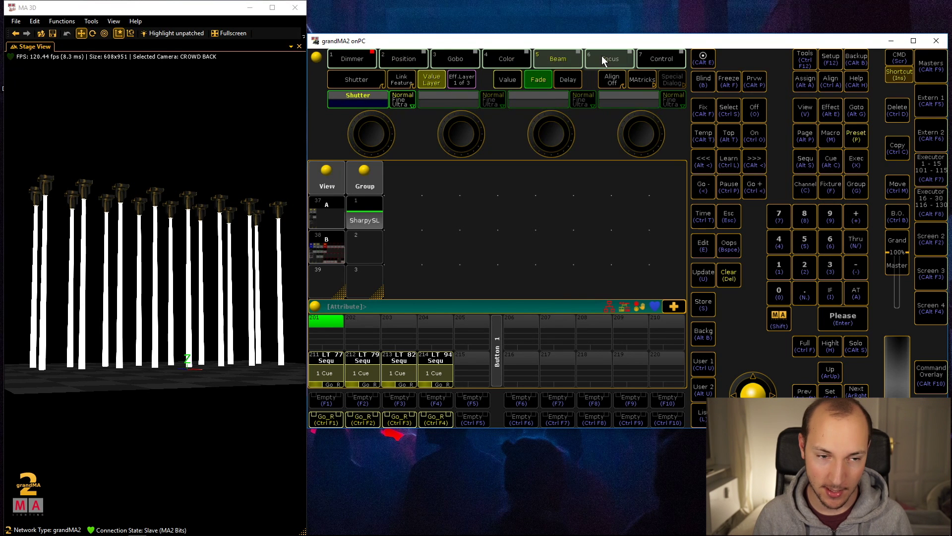
pyautogui.click(470, 57)
pyautogui.click(418, 56)
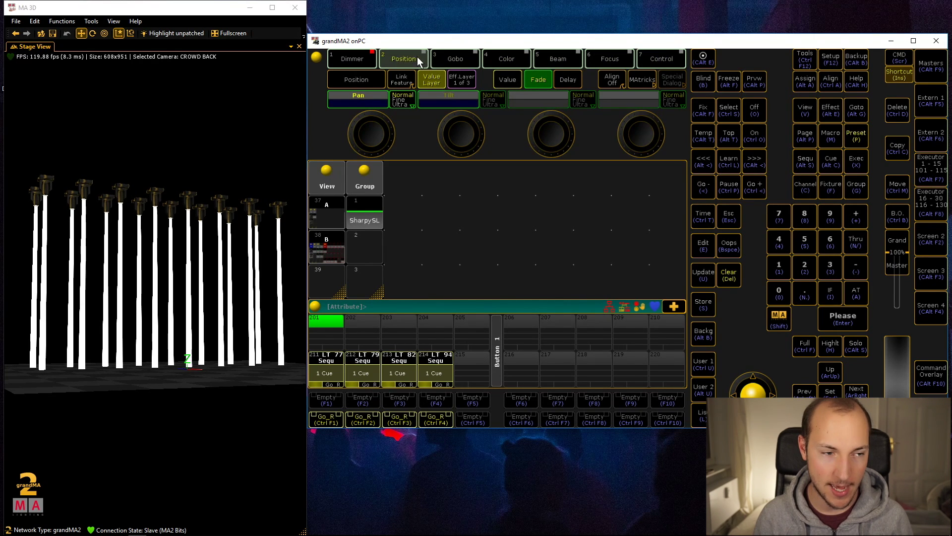
pyautogui.click(371, 56)
# Set the Dim fade to 2 seconds and store the look on executor 201, leaving the programmer empty.
pyautogui.click(377, 101)
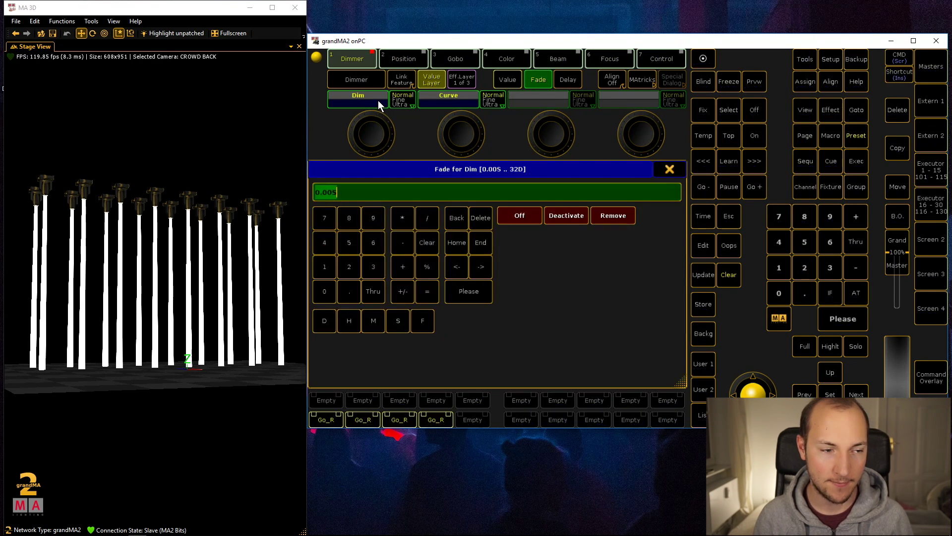
pyautogui.write('2')
pyautogui.press('Return')
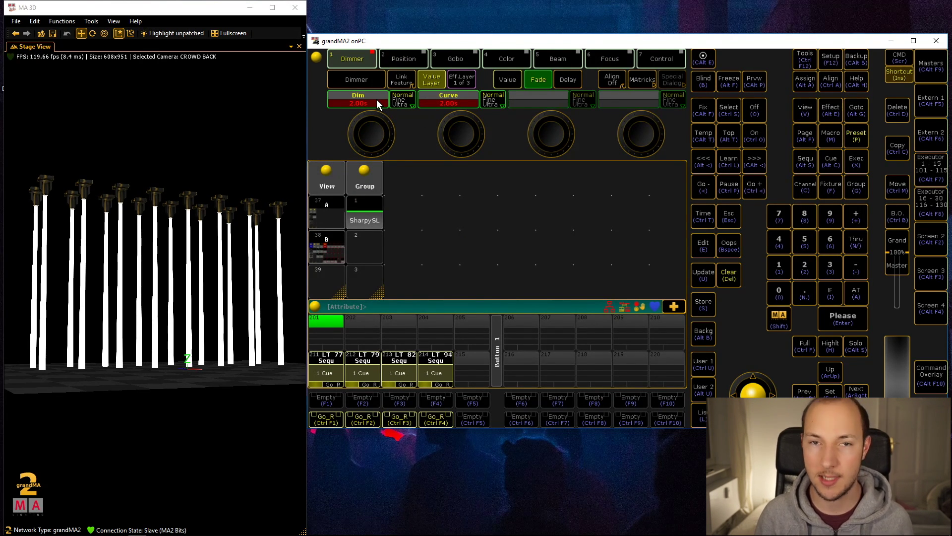
pyautogui.click(323, 321)
pyautogui.press('Delete')
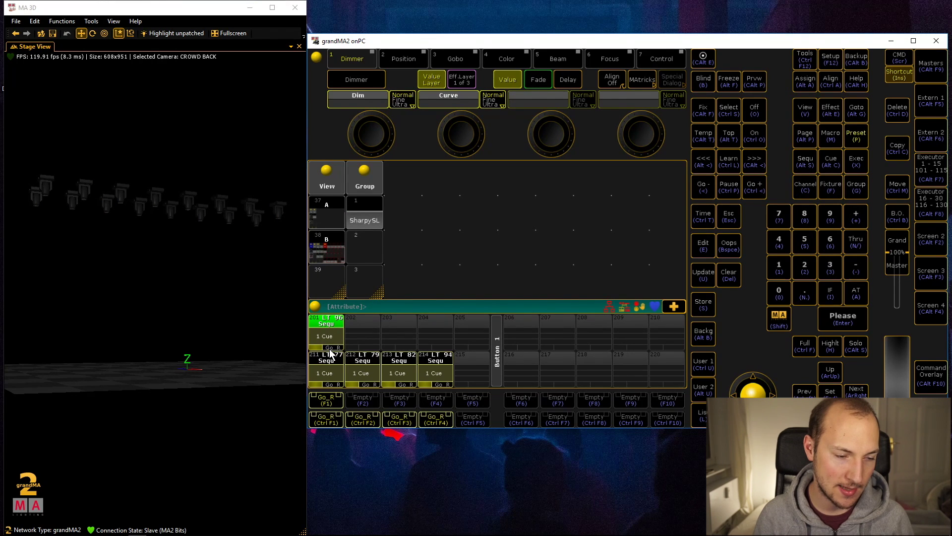
# Assign the Go function with the Release option to executor 201's button and close its assignment settings.
pyautogui.hotkey('alt', 'a')
pyautogui.click(327, 331)
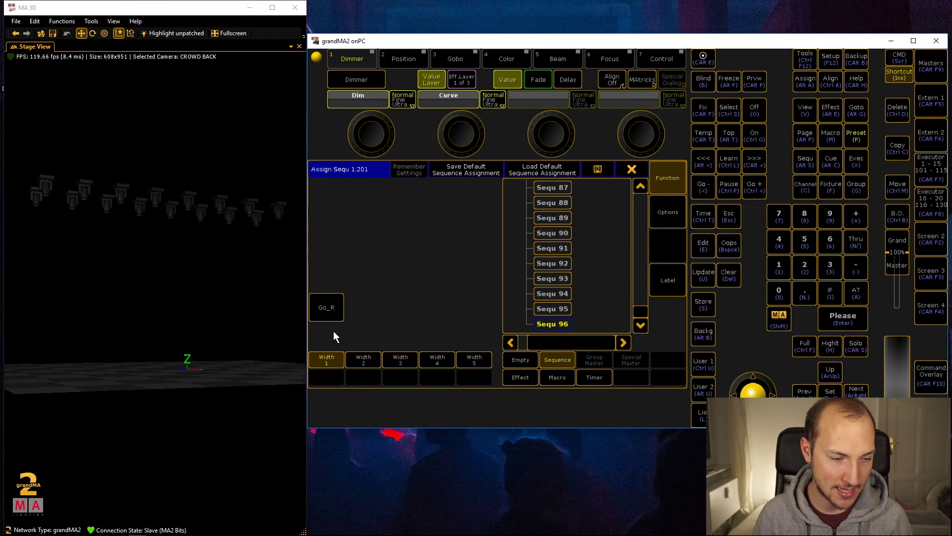
pyautogui.click(325, 312)
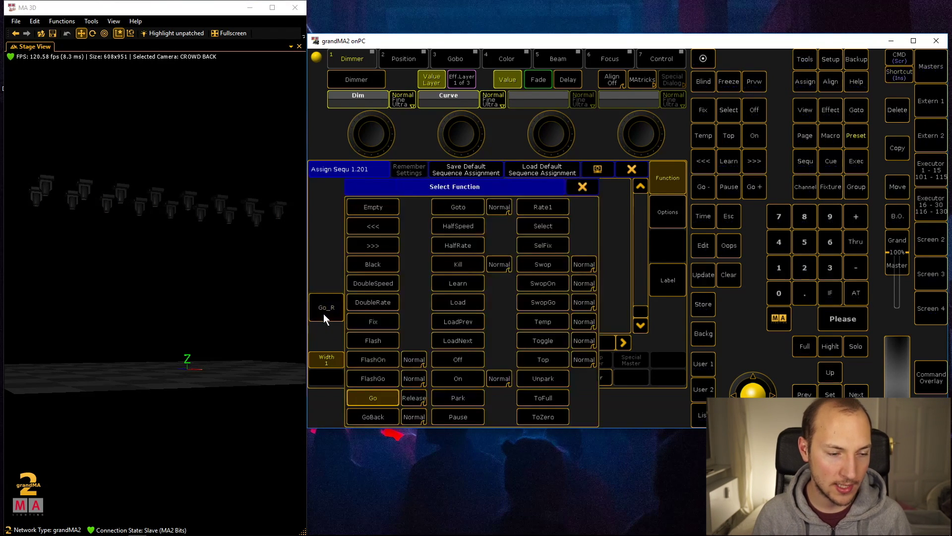
pyautogui.click(414, 397)
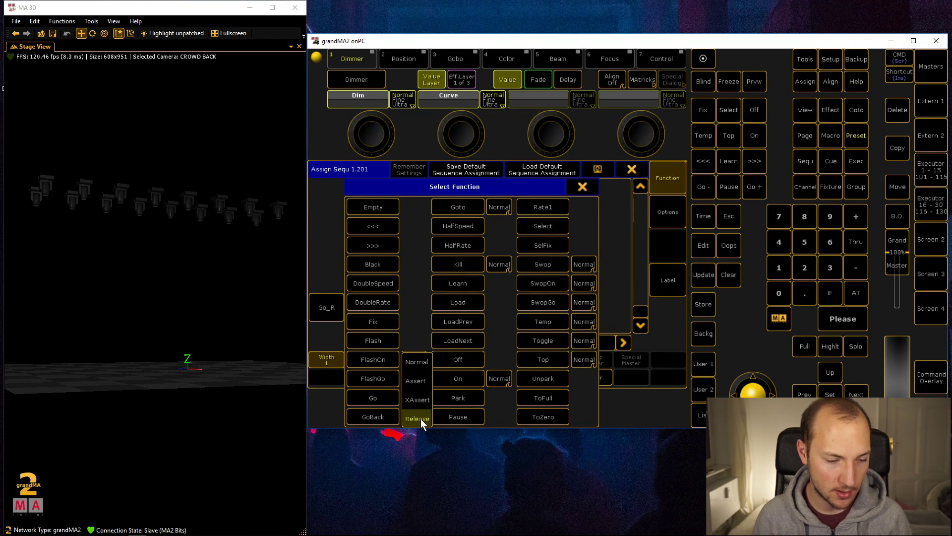
pyautogui.click(420, 419)
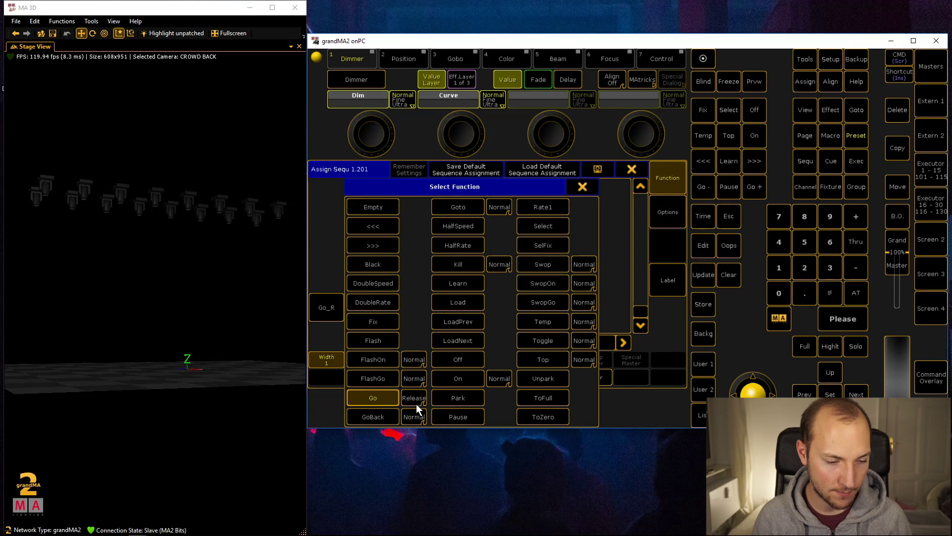
pyautogui.click(376, 400)
pyautogui.press('Insert')
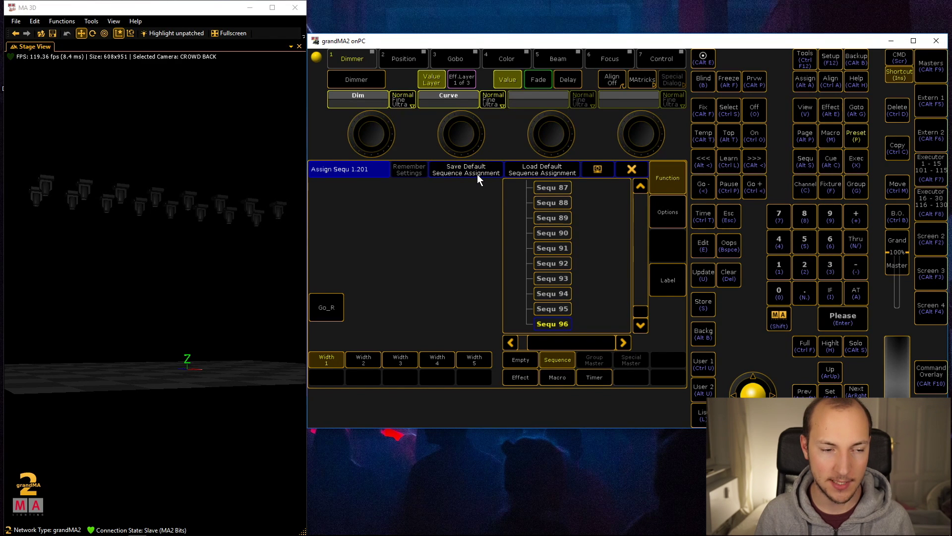
pyautogui.click(631, 169)
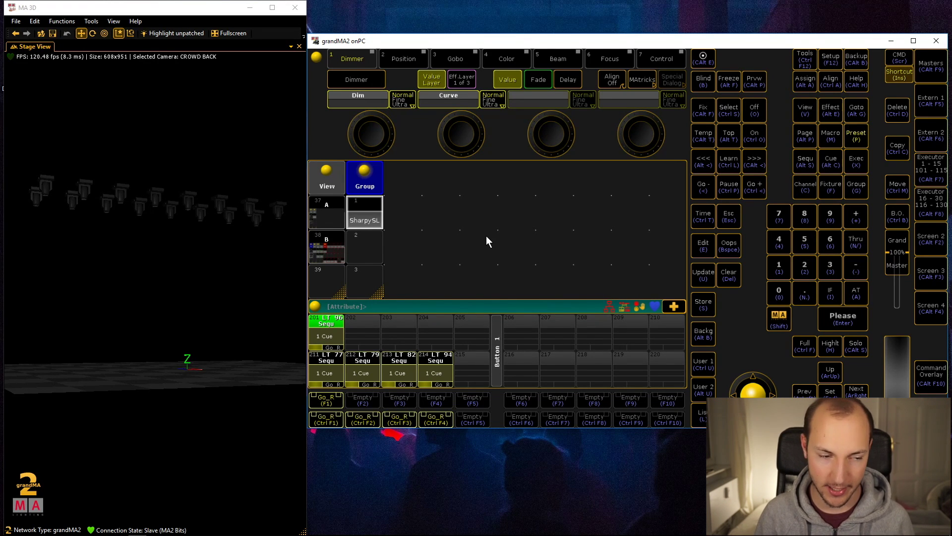
# Trigger executor 201 on and off to test how its look fades in and out.
pyautogui.press('F1')
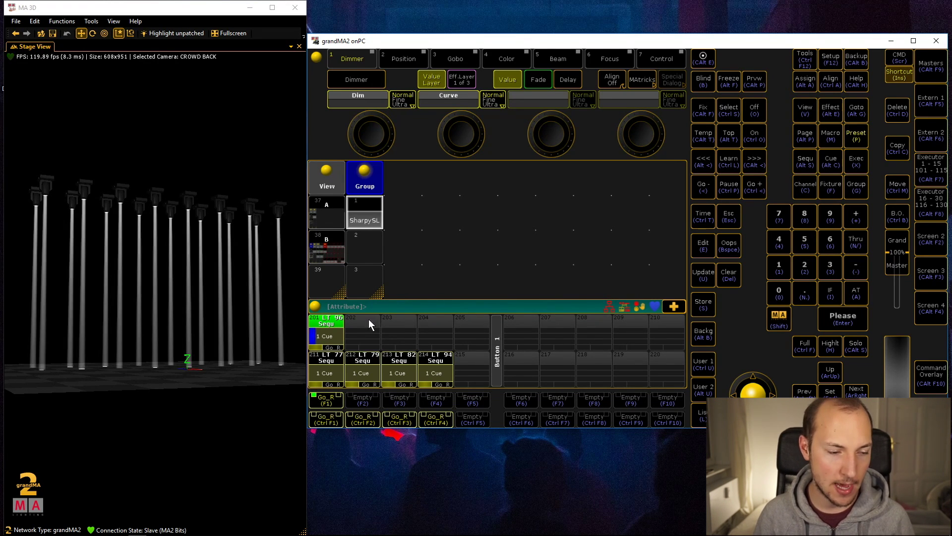
pyautogui.press('F1')
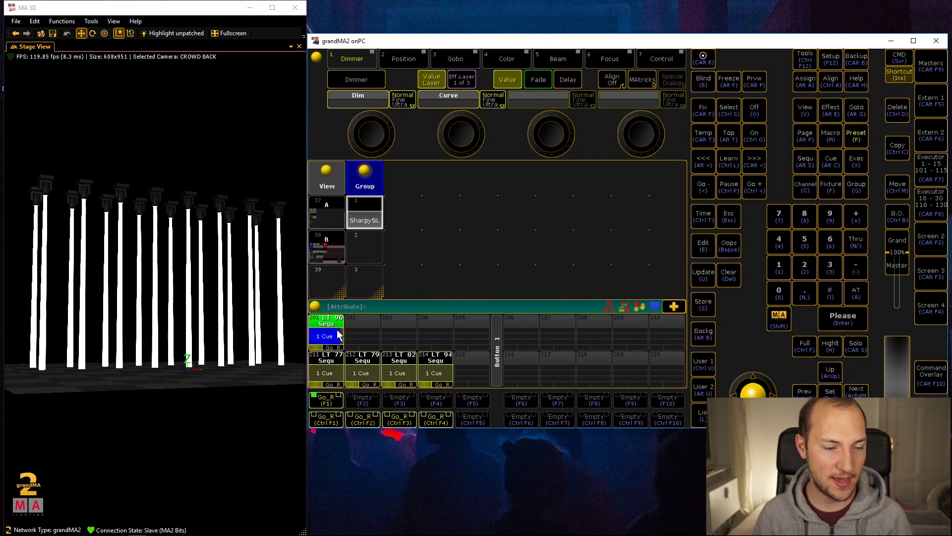
pyautogui.press('F1')
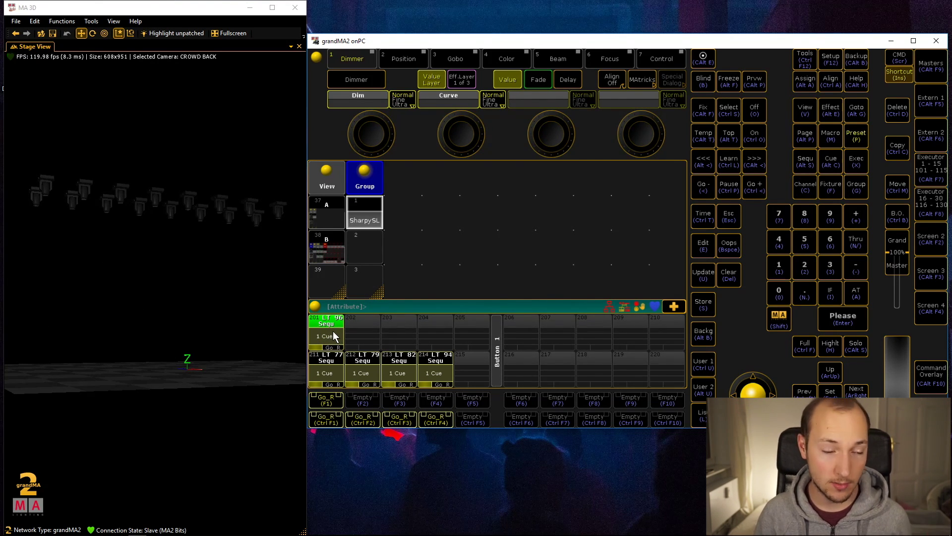
# Select executor 201 and set its OFF Time to 2 seconds.
pyautogui.click(333, 331)
pyautogui.click(619, 169)
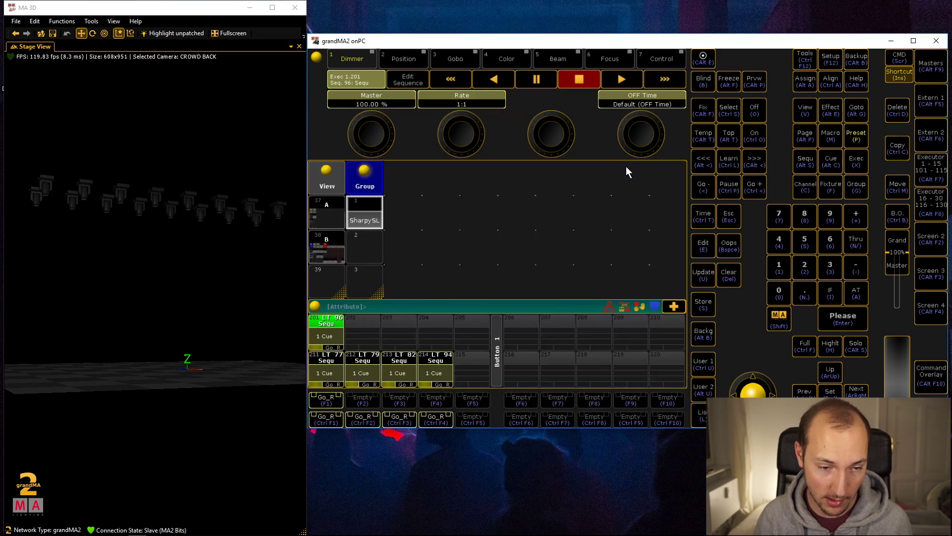
pyautogui.click(320, 332)
pyautogui.press('Escape')
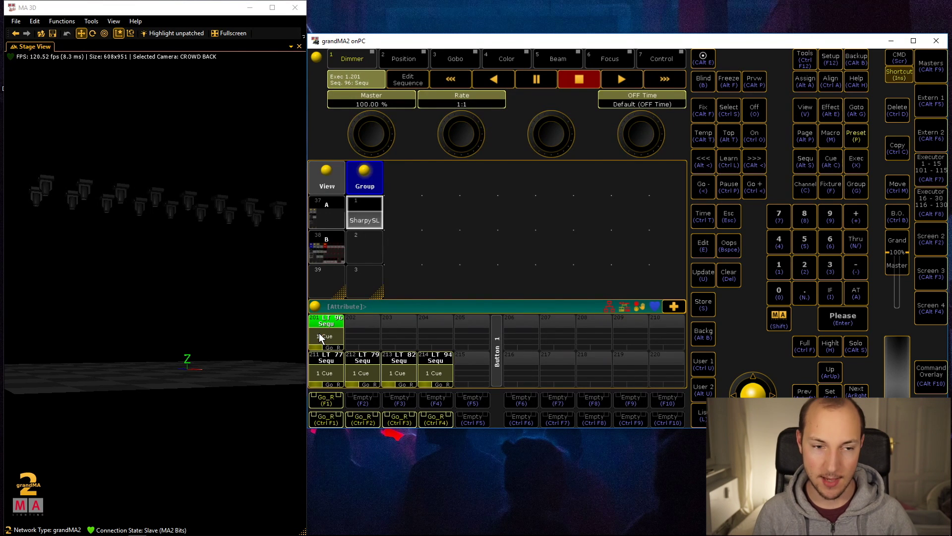
pyautogui.click(649, 100)
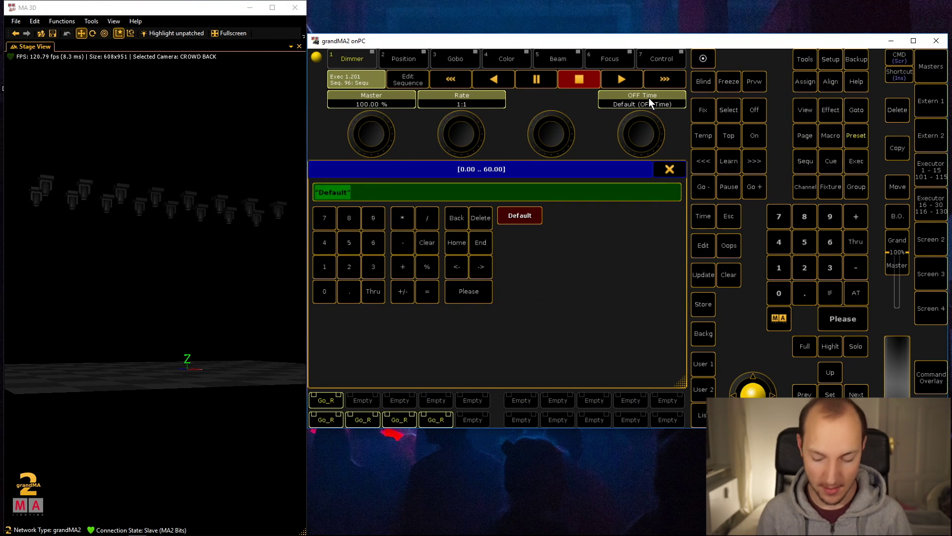
pyautogui.write('2')
pyautogui.press('Return')
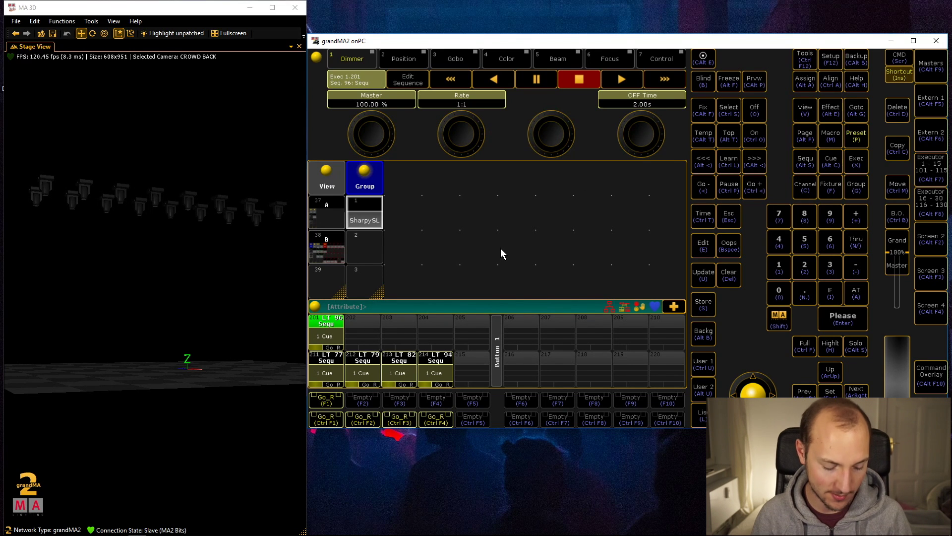
# Run executor 201 repeatedly to check its fade-in and its timed fade-out.
pyautogui.press('F1')
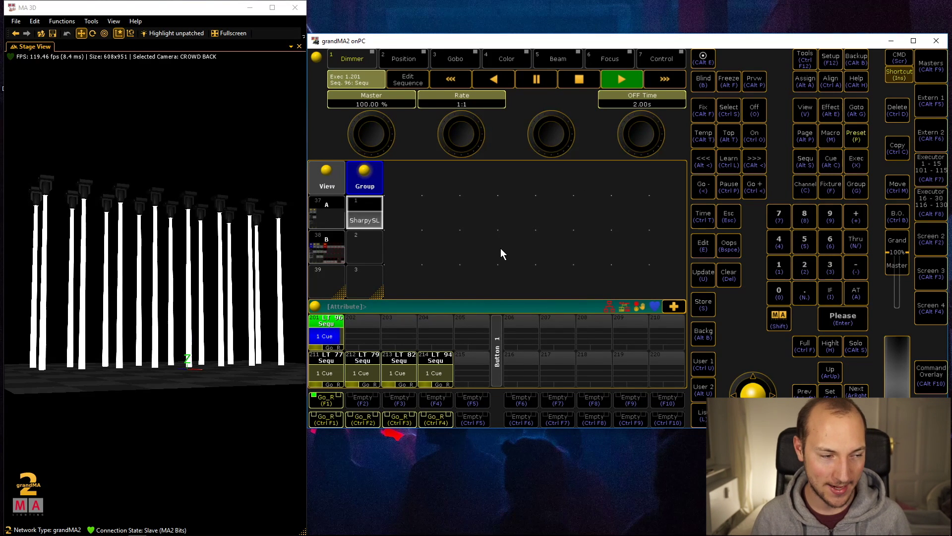
pyautogui.press('F1')
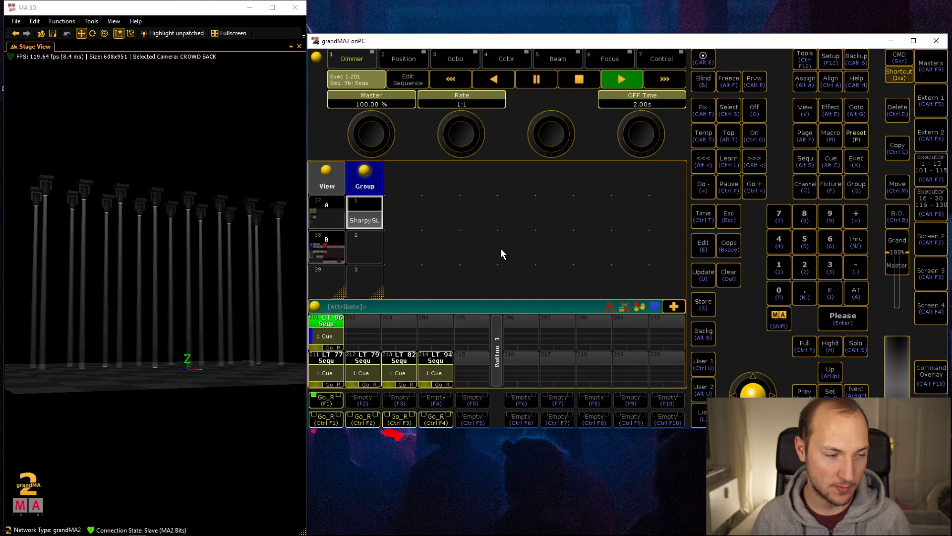
pyautogui.press('F1')
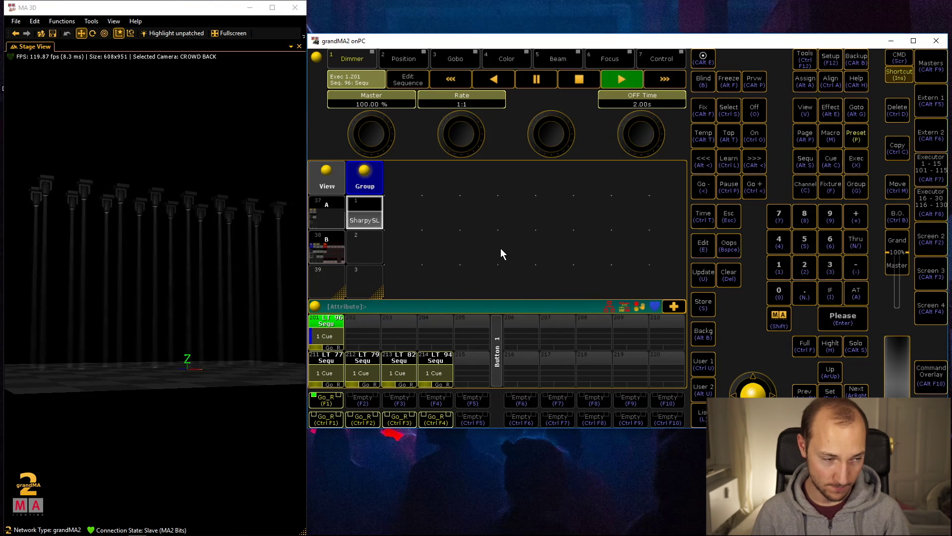
pyautogui.press('F1')
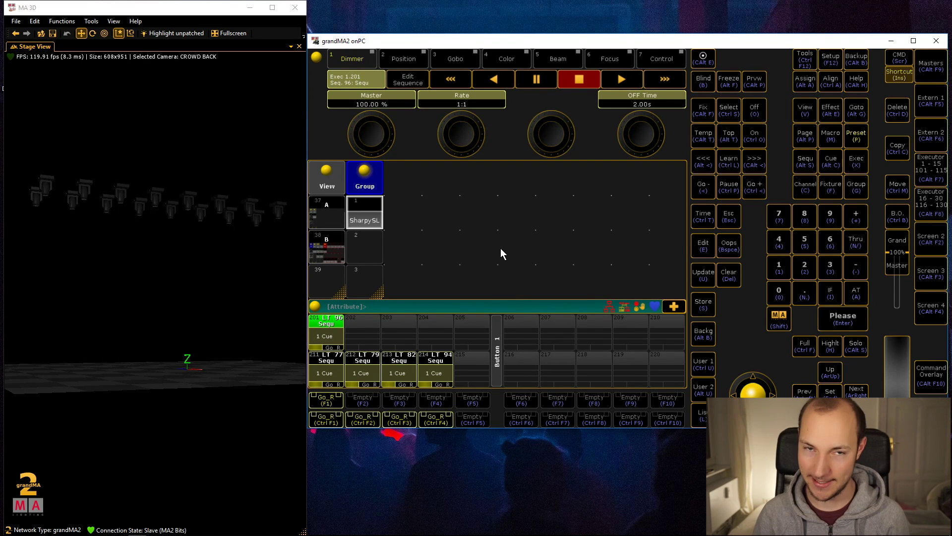
pyautogui.click(371, 382)
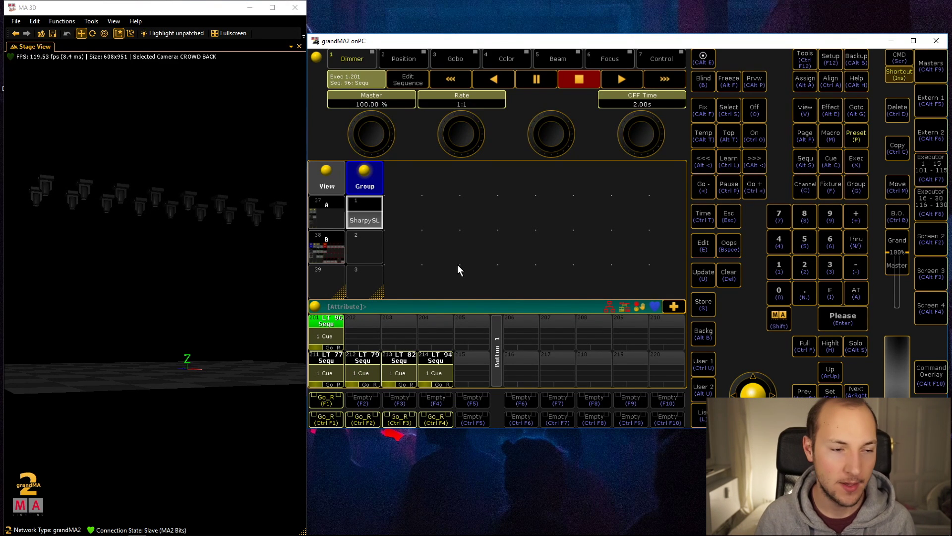
# Bring the SharpySL group to full and give its Dim attribute an individual fade time of 2 seconds.
pyautogui.click(364, 213)
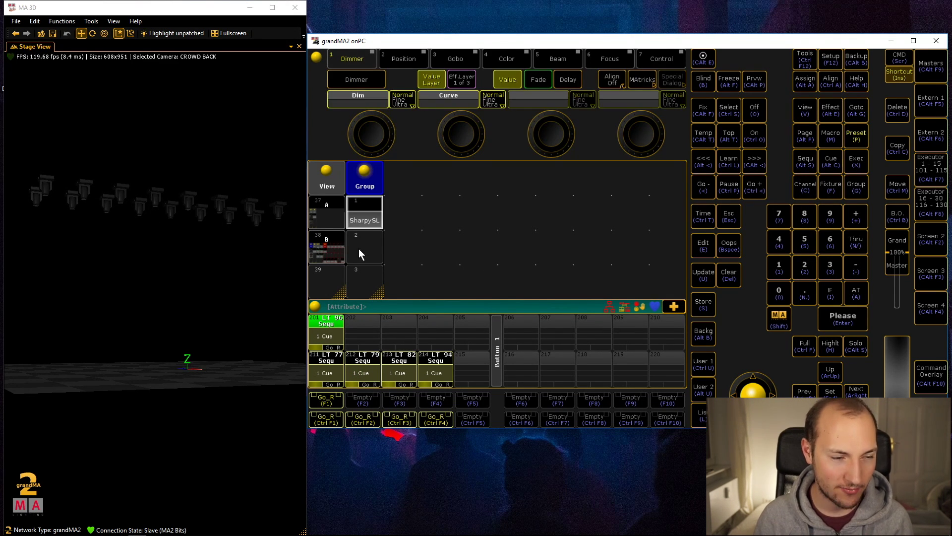
pyautogui.hotkey('ctrl', 'f')
pyautogui.click(538, 80)
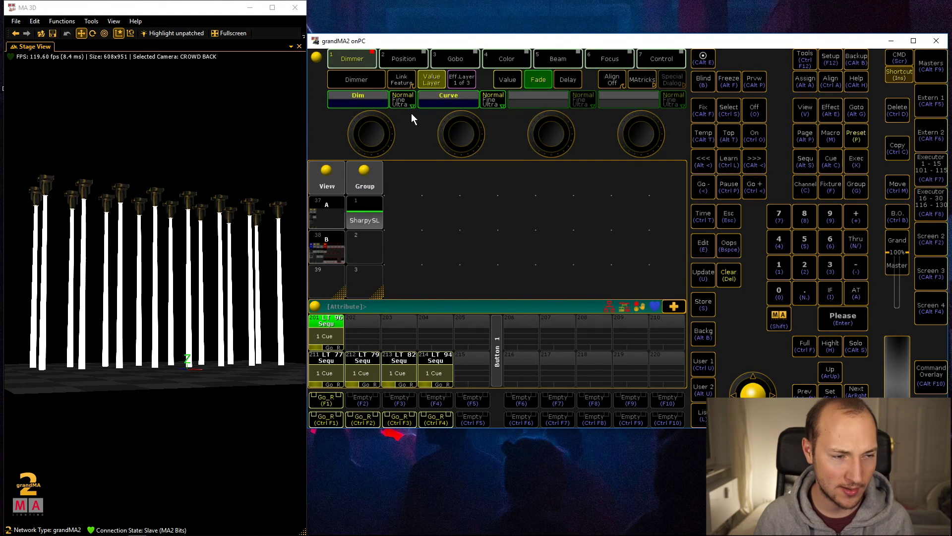
pyautogui.click(368, 94)
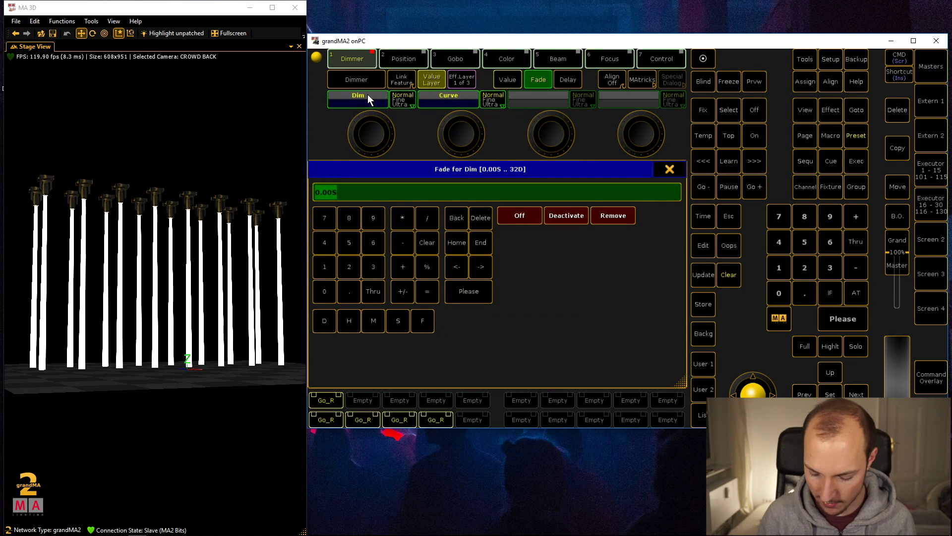
pyautogui.write('2')
pyautogui.press('Return')
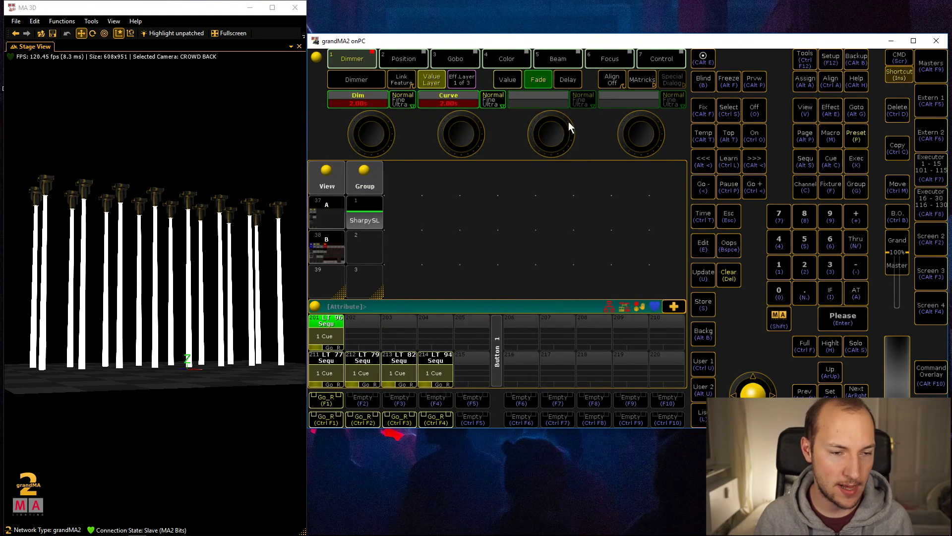
# Switch to the Delay layer and set the SharpySL group's Dim delay to 2 seconds.
pyautogui.click(575, 81)
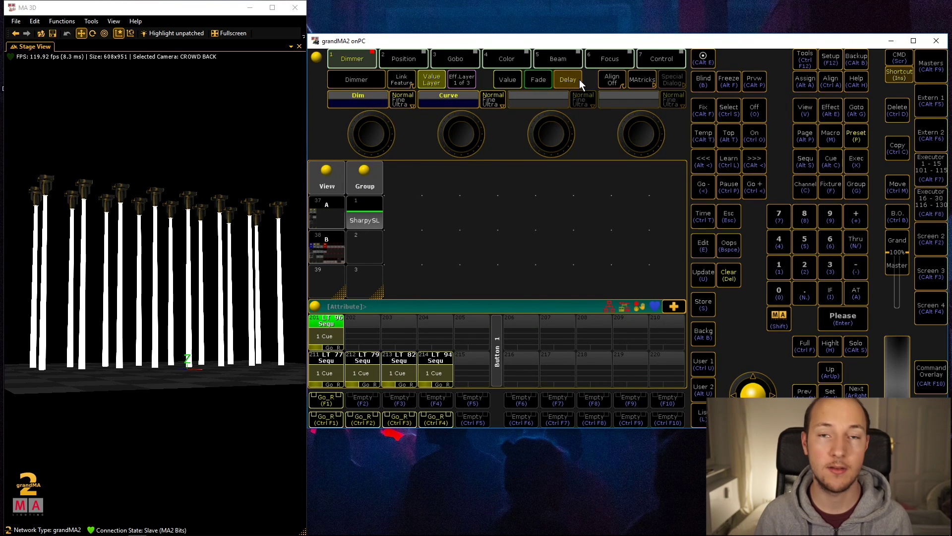
pyautogui.click(370, 97)
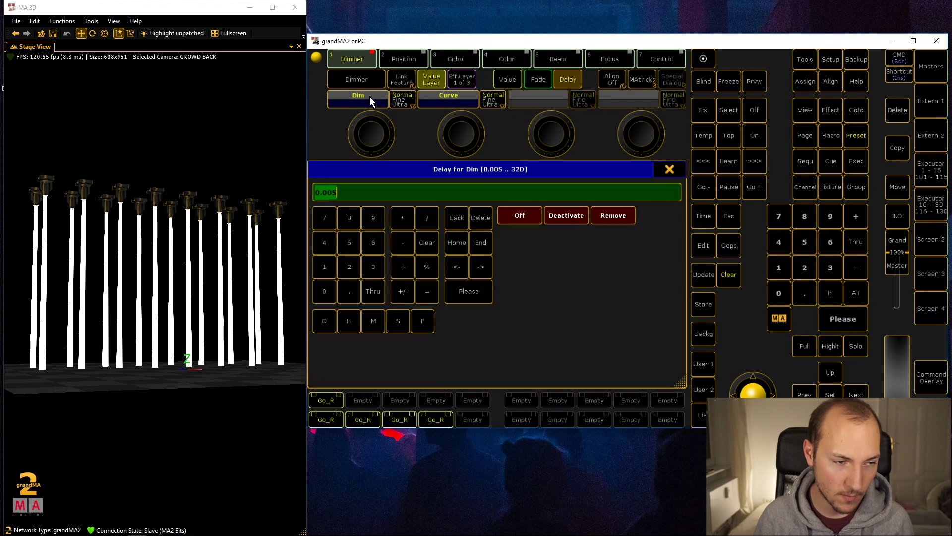
pyautogui.write('2')
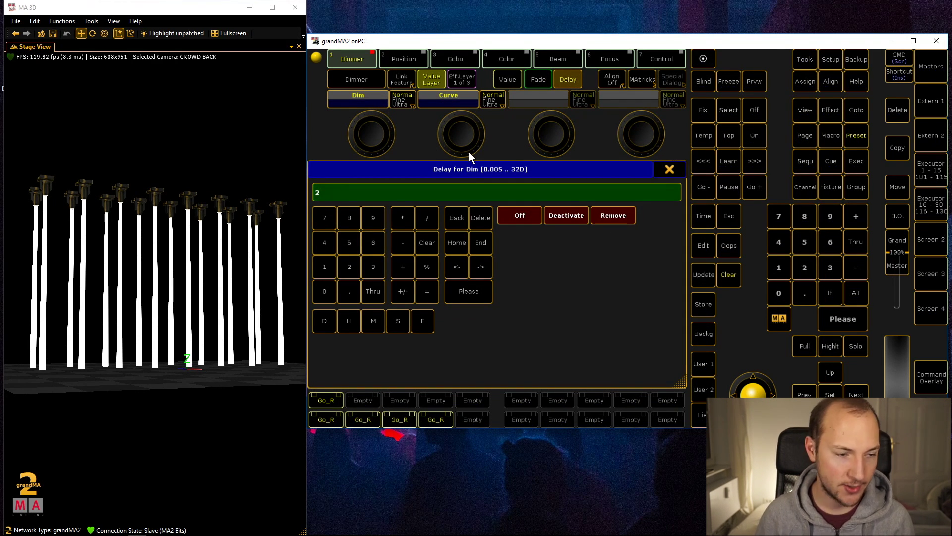
pyautogui.press('Return')
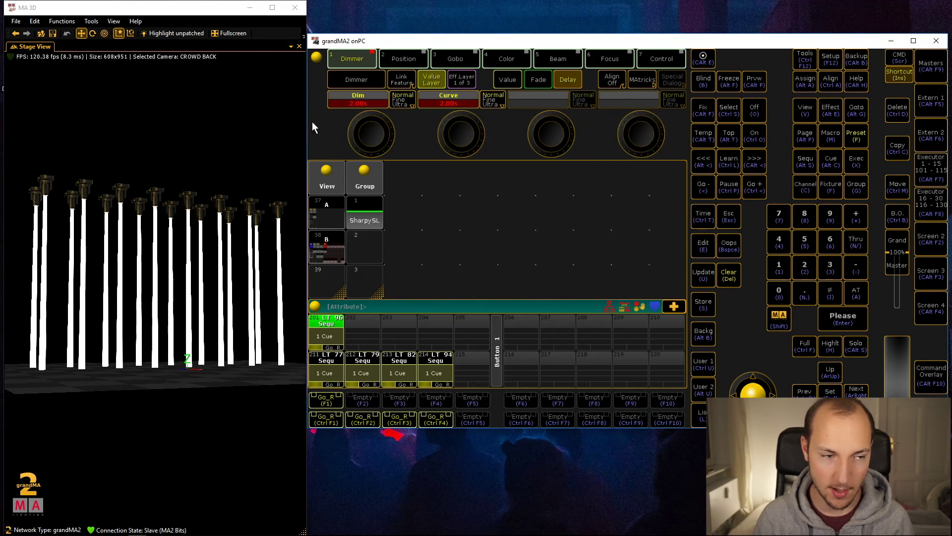
# Spread the Dim delay across the SharpySL group with the range 0 thru 0.8.
pyautogui.click(358, 102)
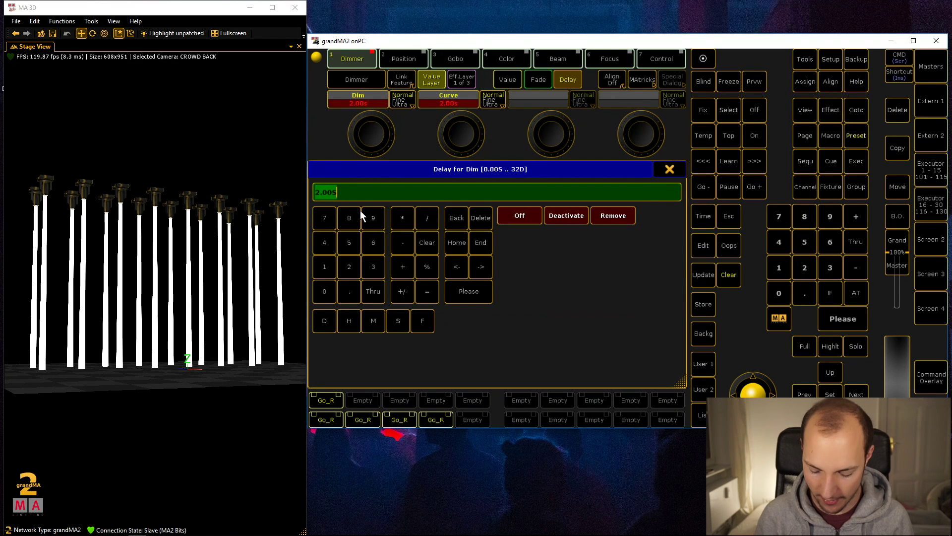
pyautogui.write('0 thru 0.8')
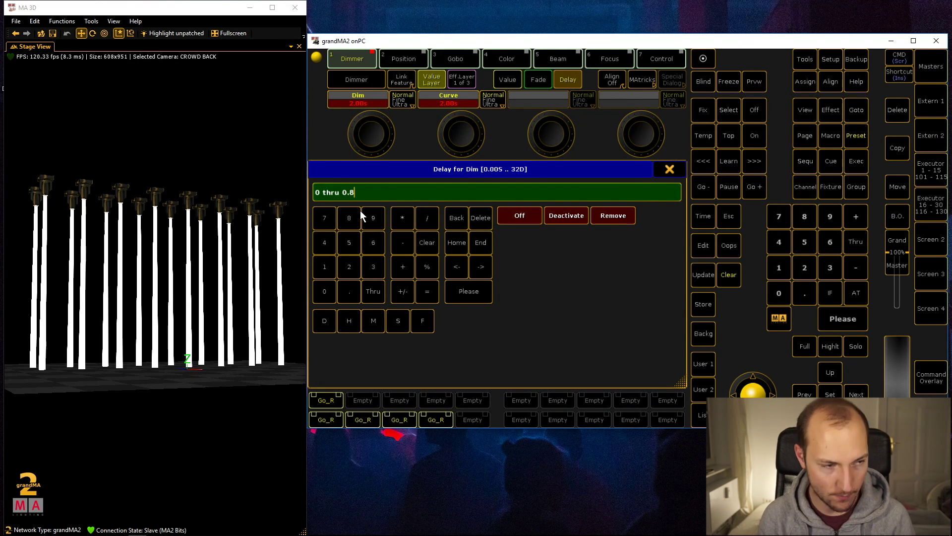
pyautogui.press('Return')
# Store the delayed dimmer look on empty executor 202 and clear the programmer.
pyautogui.press('Insert')
pyautogui.press('s')
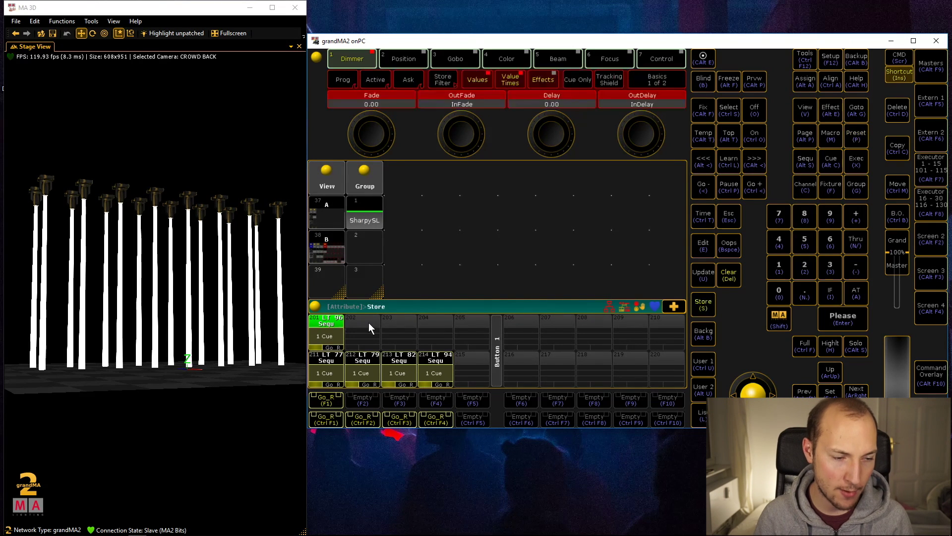
pyautogui.click(368, 322)
pyautogui.press('Delete')
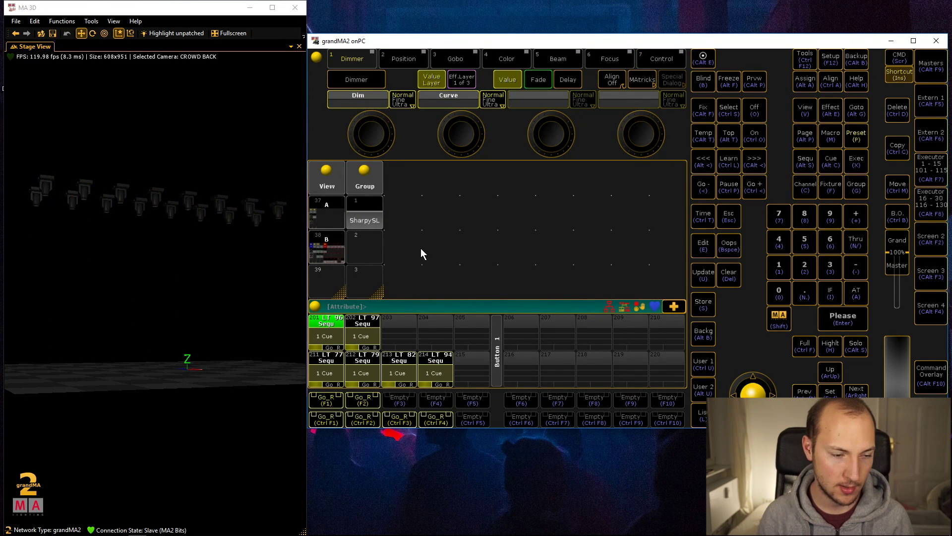
# Run executor 202 on and off twice to check the staggered fade-in across the fixtures.
pyautogui.press('F2')
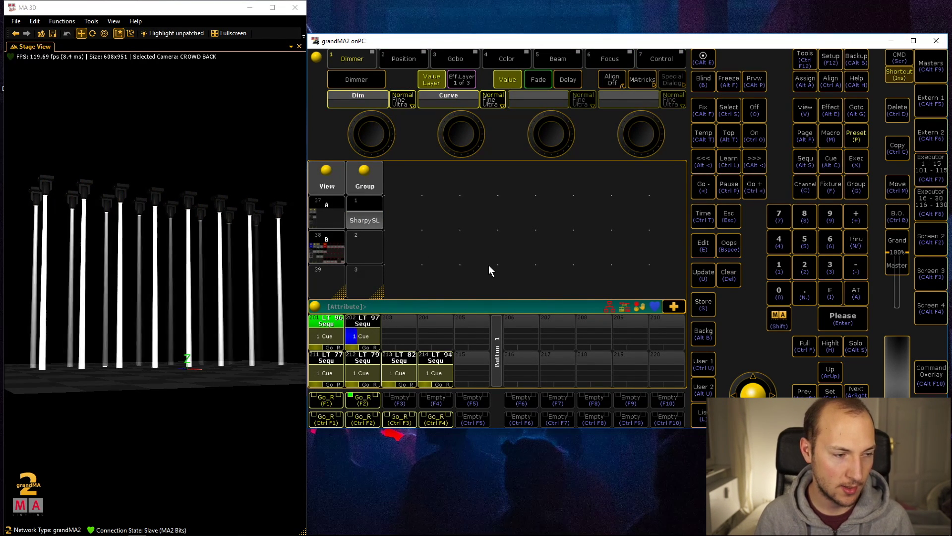
pyautogui.hotkey('ctrl', 'F2')
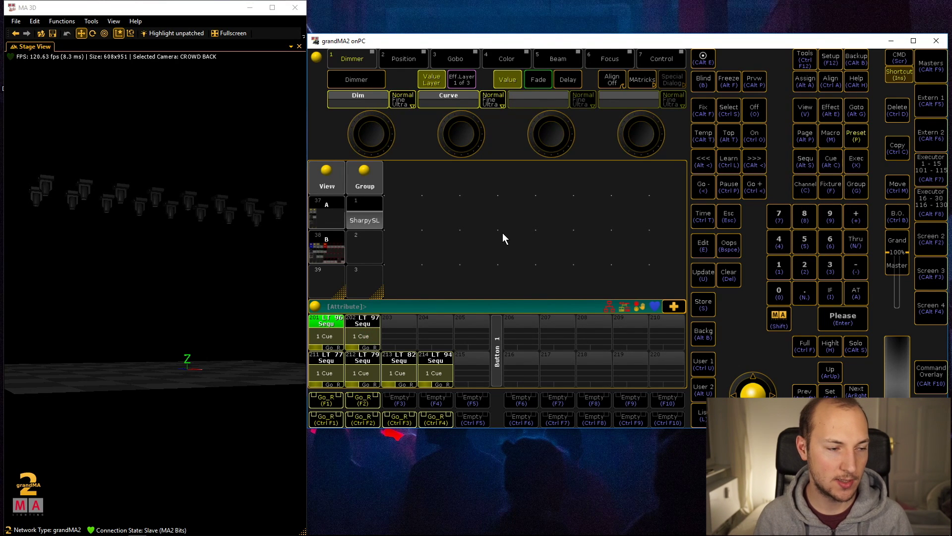
pyautogui.press('F2')
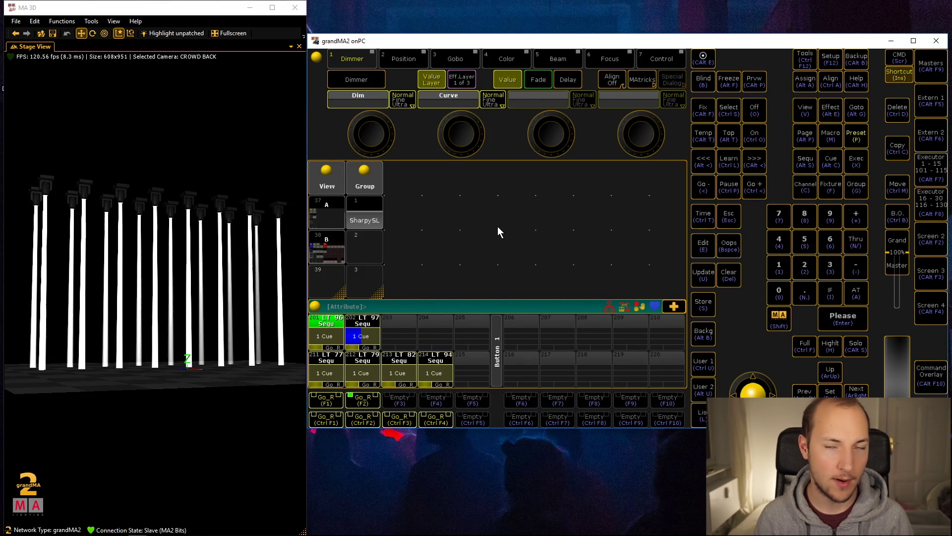
pyautogui.hotkey('ctrl', 'F2')
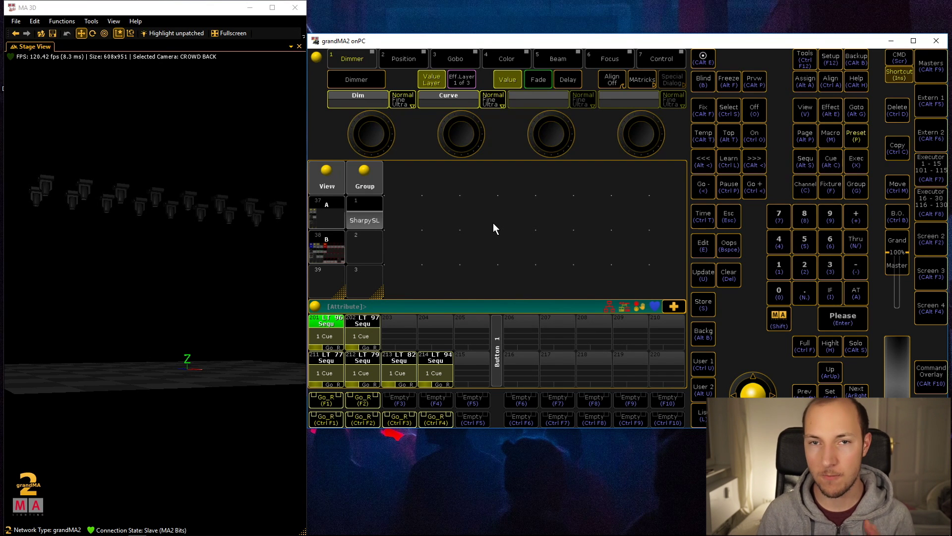
# Identify the fixtures at both ends of the row by selecting each in the MA 3D stage view.
pyautogui.click(44, 186)
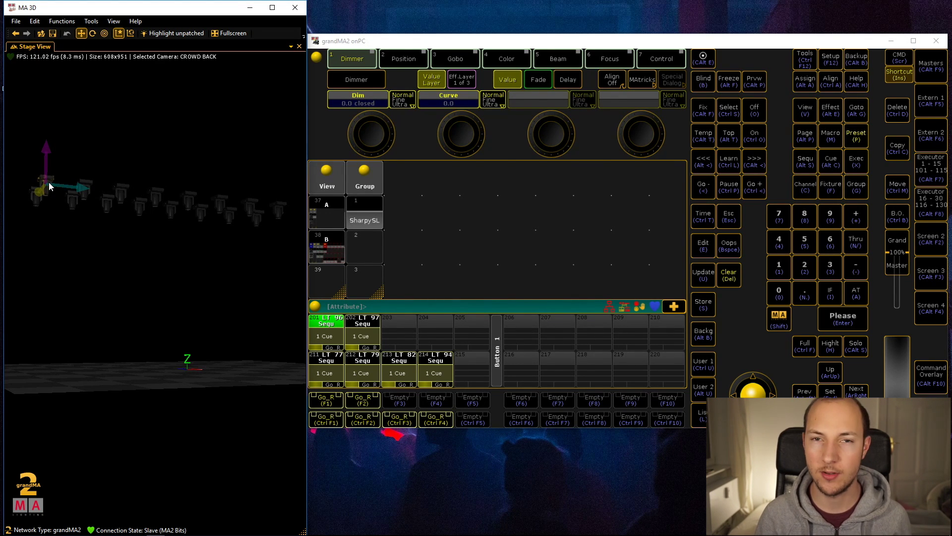
pyautogui.click(256, 223)
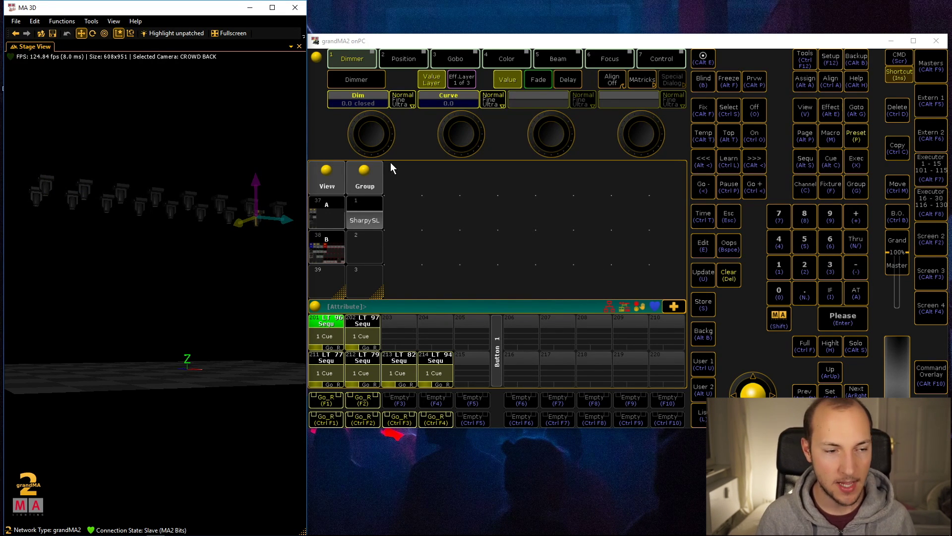
pyautogui.click(256, 180)
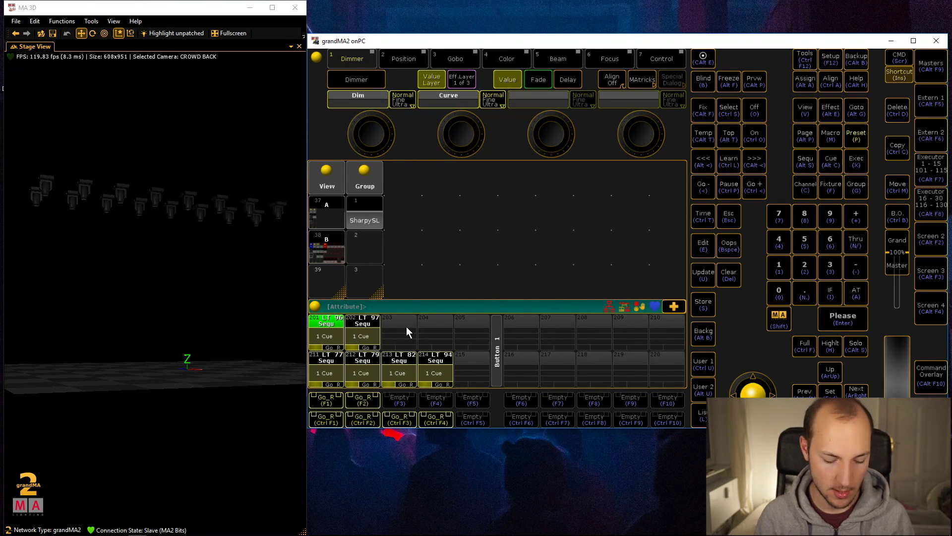
# Trigger executor 202 on and off again to review how the delay travels along the row.
pyautogui.press('F2')
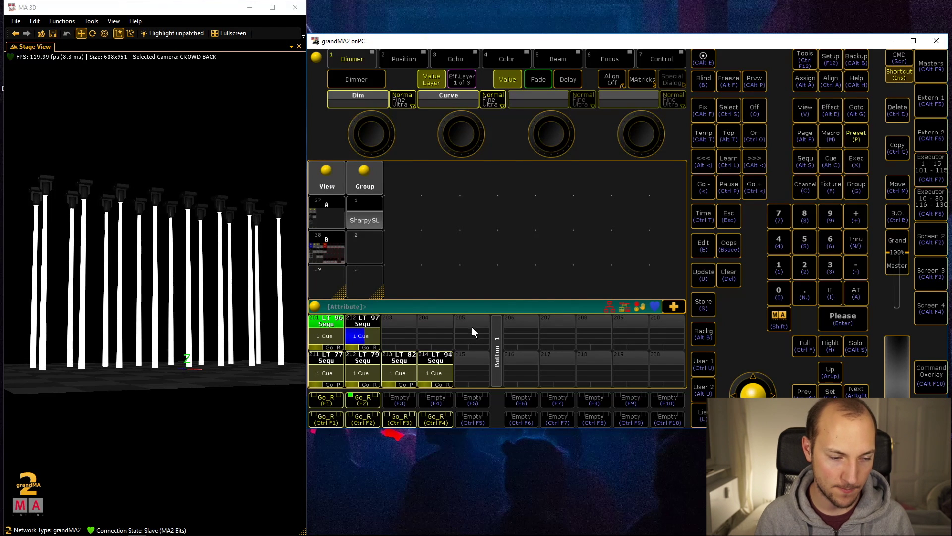
pyautogui.press('F2')
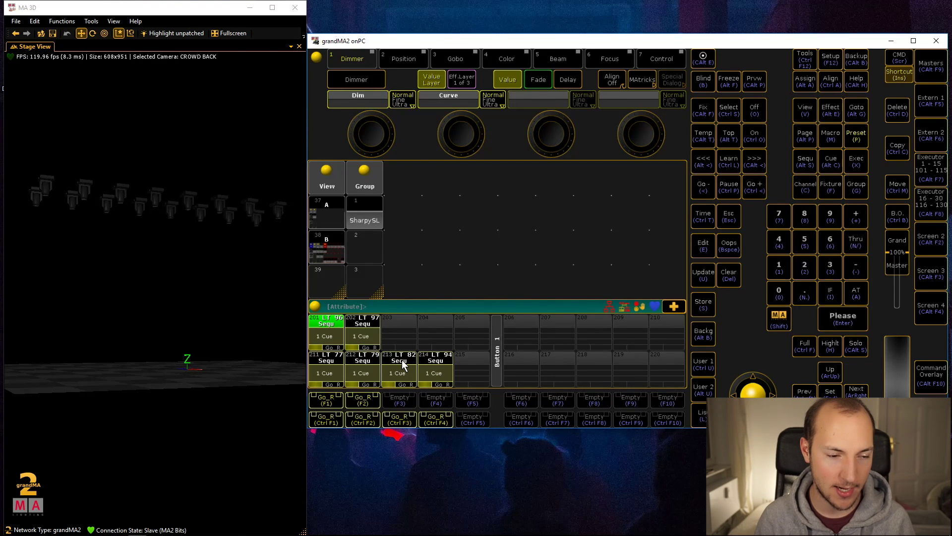
pyautogui.click(406, 385)
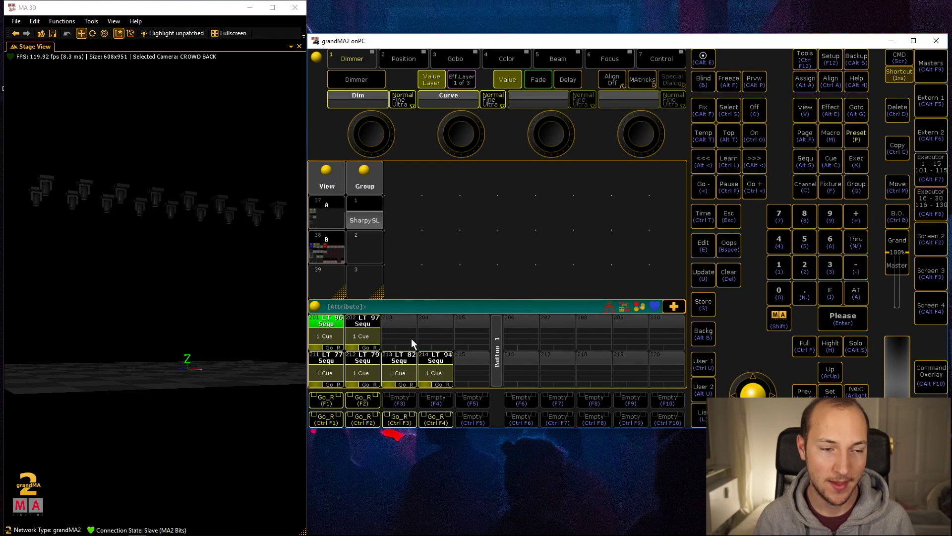
# Select the SharpySL group again, bring it to full and set its individual Dim fade to 2 seconds.
pyautogui.click(372, 215)
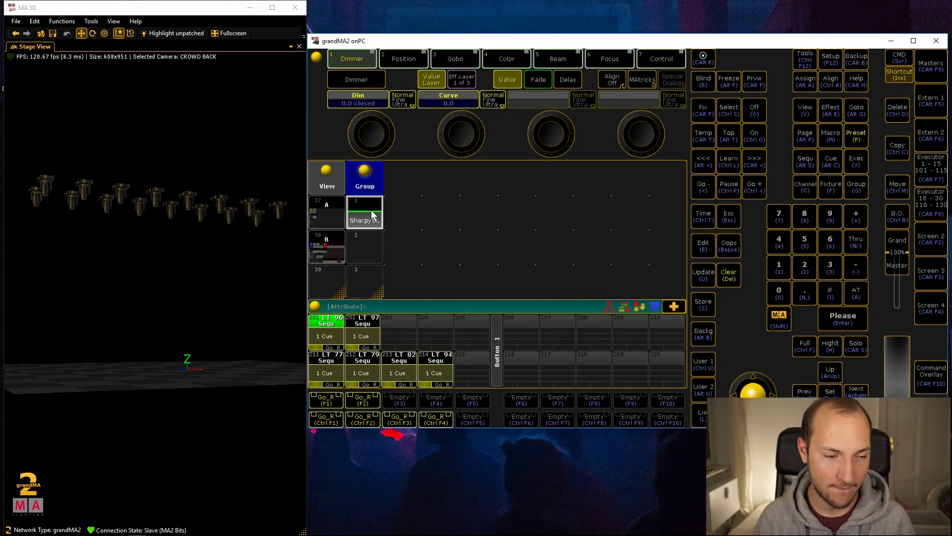
pyautogui.click(639, 81)
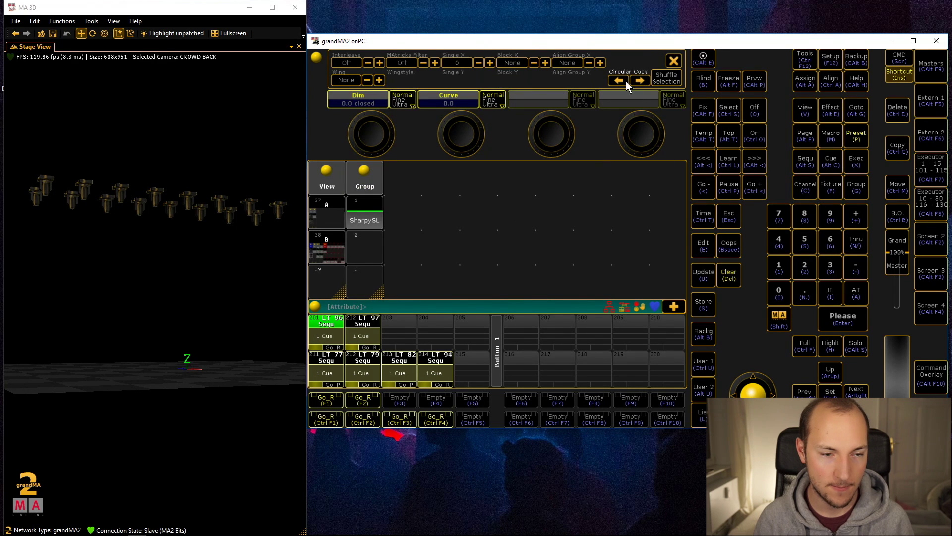
pyautogui.click(674, 61)
pyautogui.hotkey('ctrl', 'f')
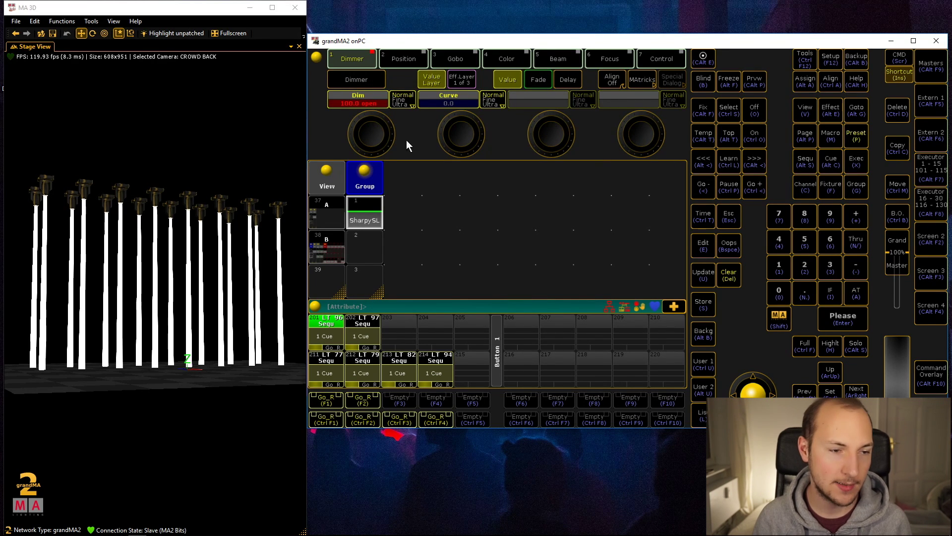
pyautogui.click(538, 79)
pyautogui.click(357, 100)
pyautogui.write('2')
pyautogui.press('Return')
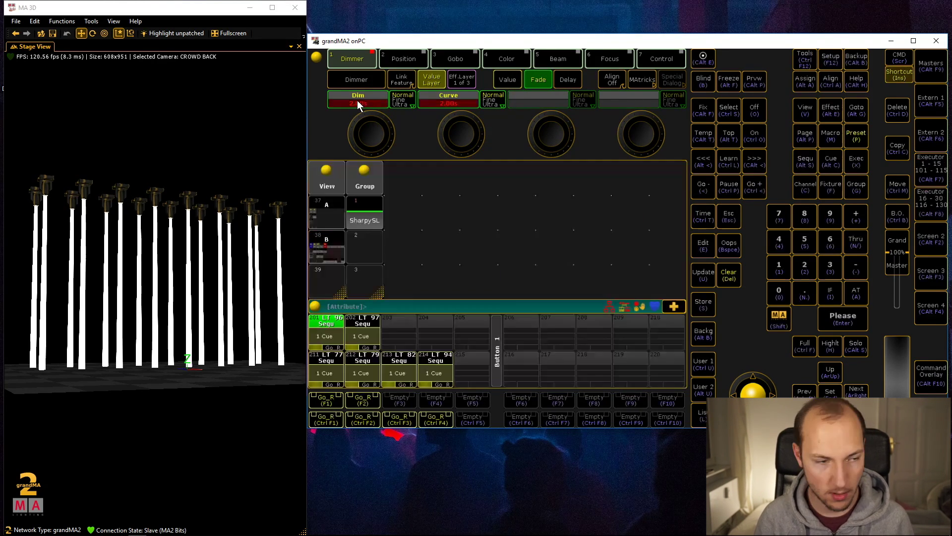
# Switch to the Delay layer, try a MAtricks Block X of 4 and return it to None.
pyautogui.click(569, 80)
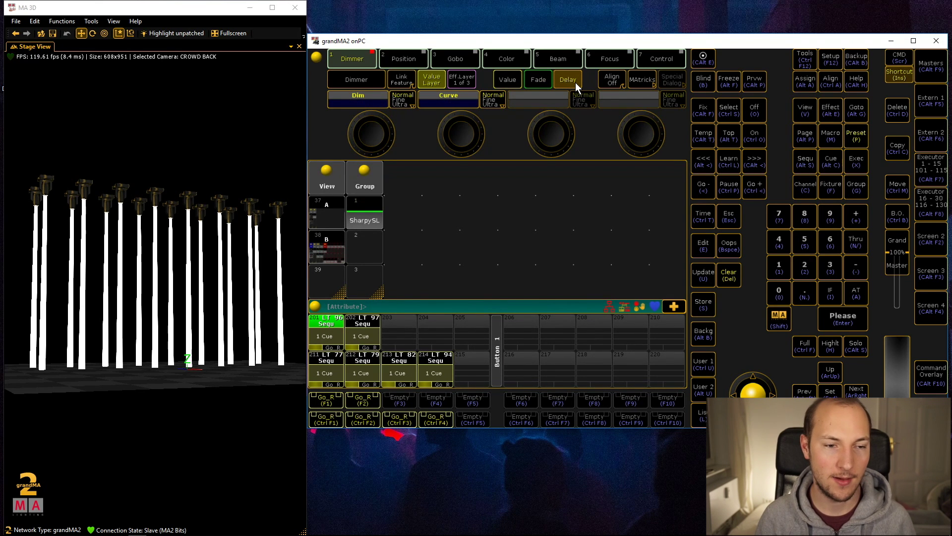
pyautogui.click(643, 80)
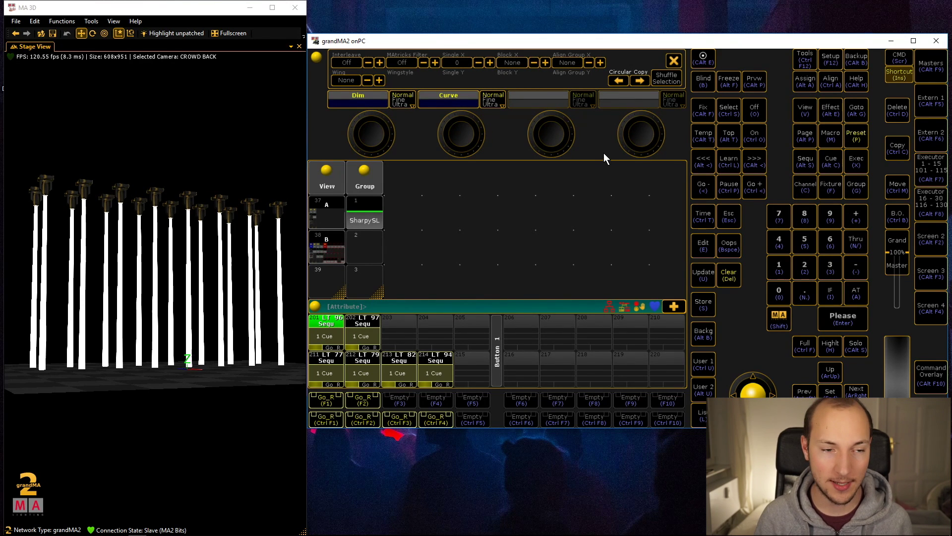
pyautogui.click(545, 63)
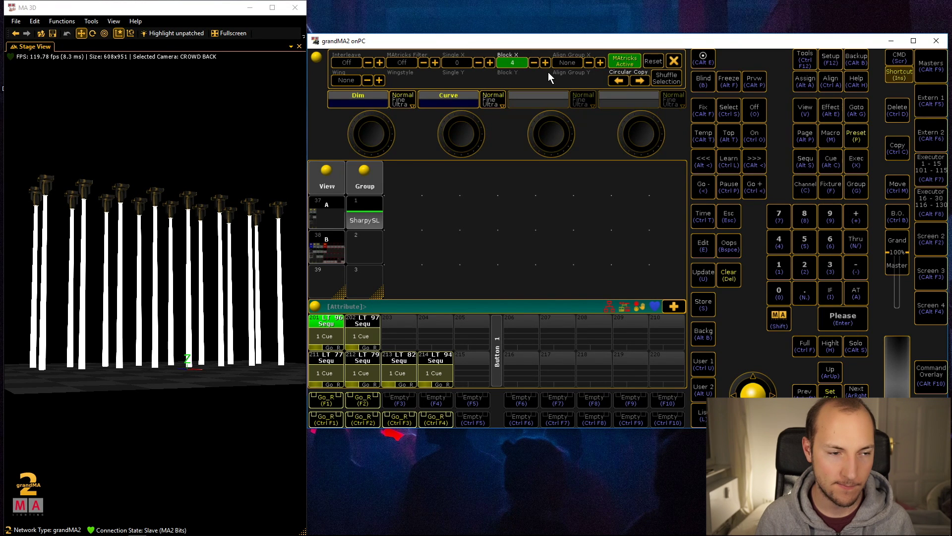
pyautogui.click(534, 61)
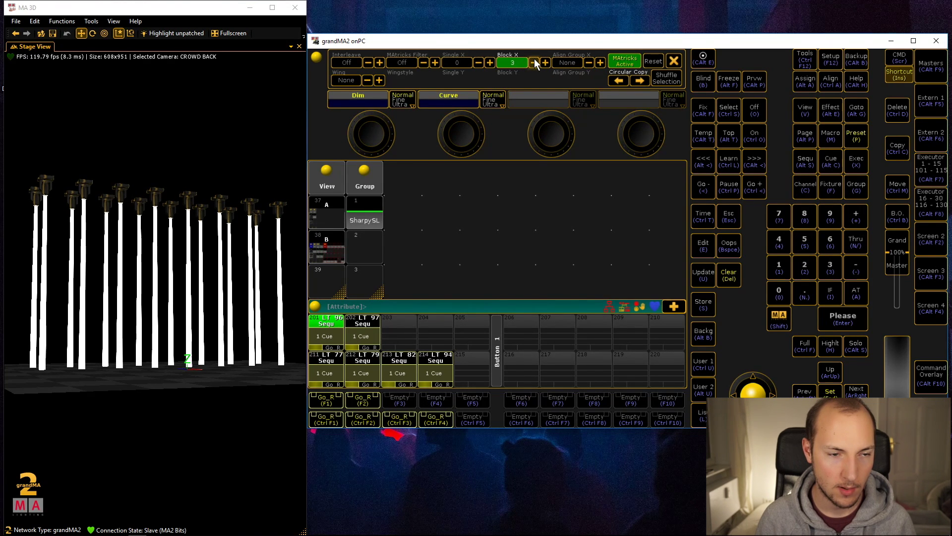
pyautogui.click(534, 62)
# Set MAtricks Align Group X to 4 and Wing to 4, and close the MAtricks settings.
pyautogui.click(600, 62)
pyautogui.click(600, 62)
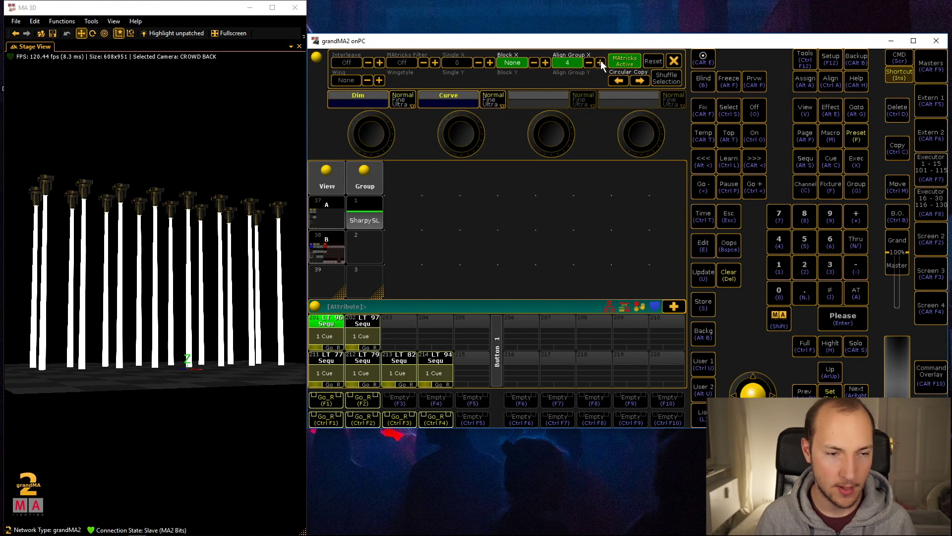
pyautogui.click(379, 79)
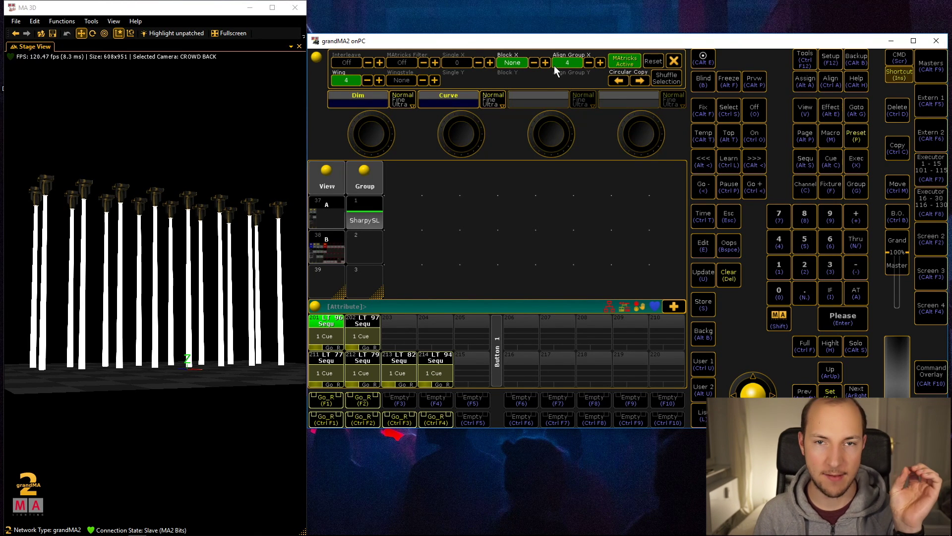
pyautogui.click(673, 61)
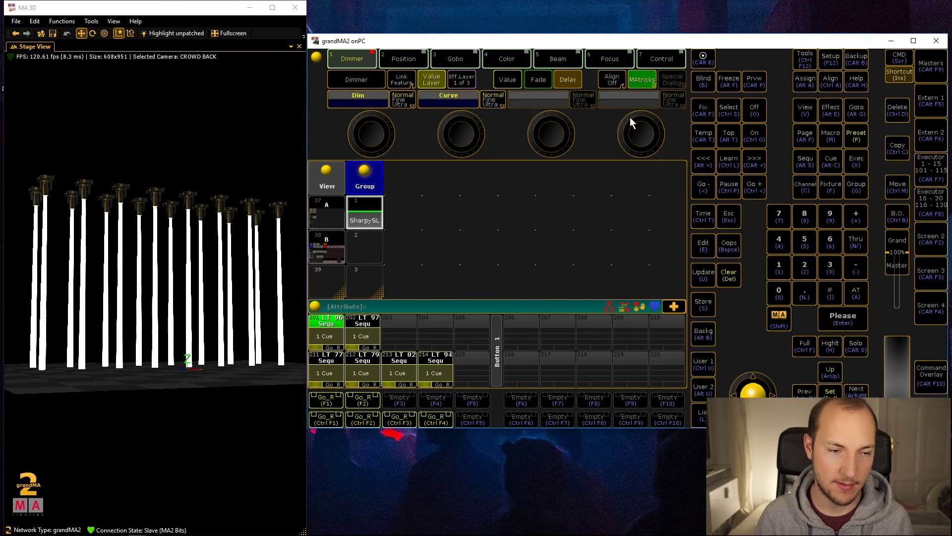
# Set the individual Dim delay of the SharpySL group to 0 thru 0.8 thru 0 thru 0.8 thru 0.
pyautogui.click(368, 95)
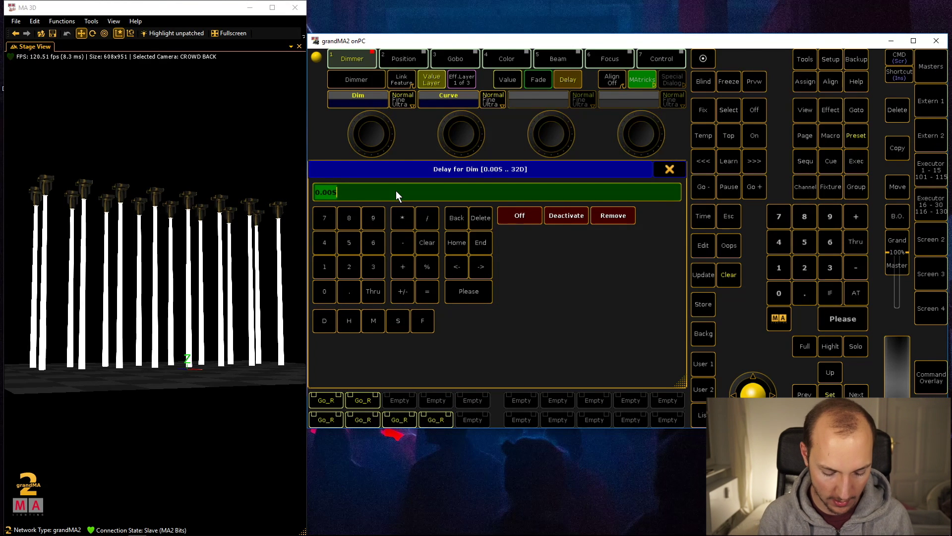
pyautogui.write('o t')
pyautogui.press('BackSpace')
pyautogui.press('BackSpace')
pyautogui.press('BackSpace')
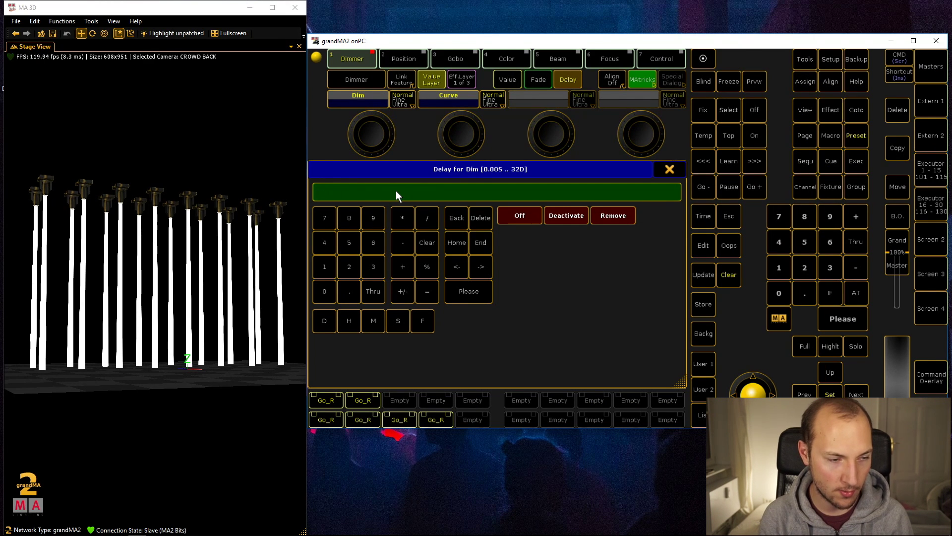
pyautogui.write('0 thru 0')
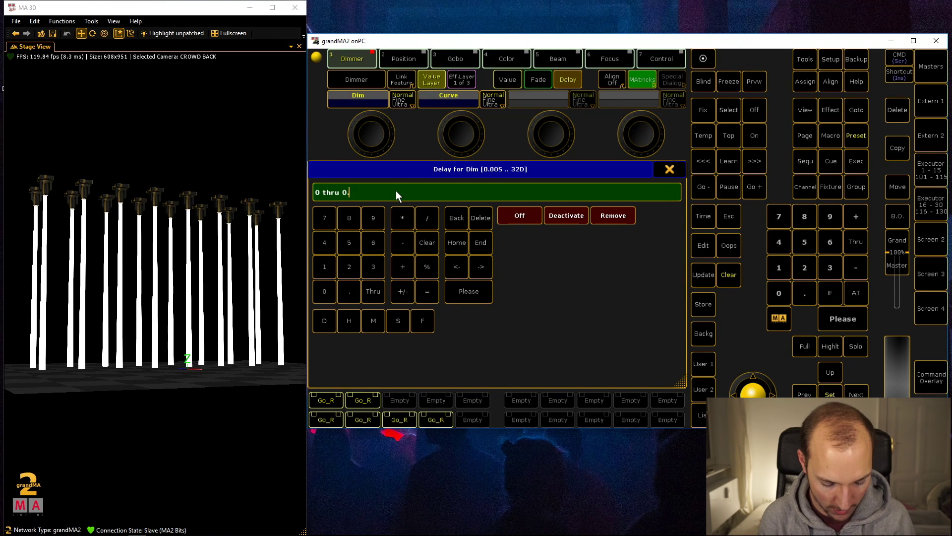
pyautogui.write('.8 thru 0.')
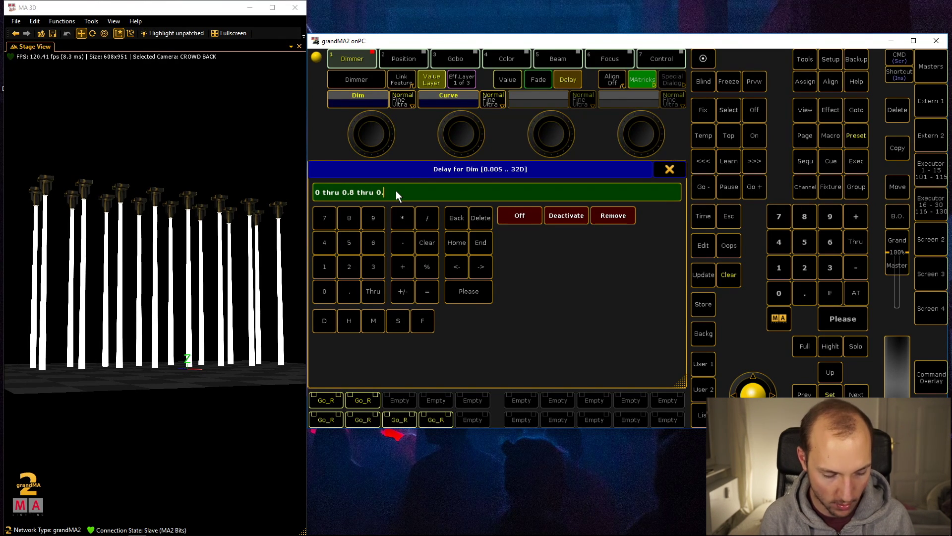
pyautogui.write('8')
pyautogui.press('BackSpace')
pyautogui.press('BackSpace')
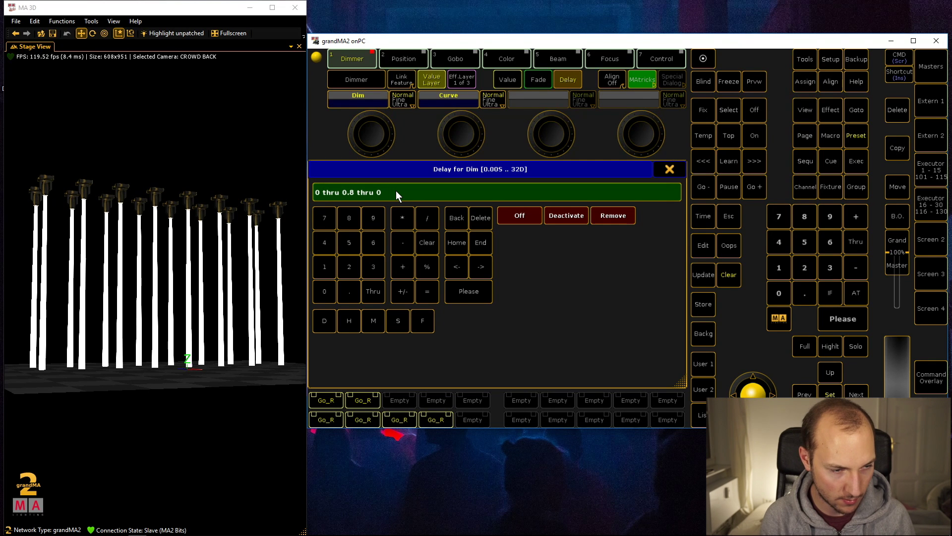
pyautogui.write('thru 0')
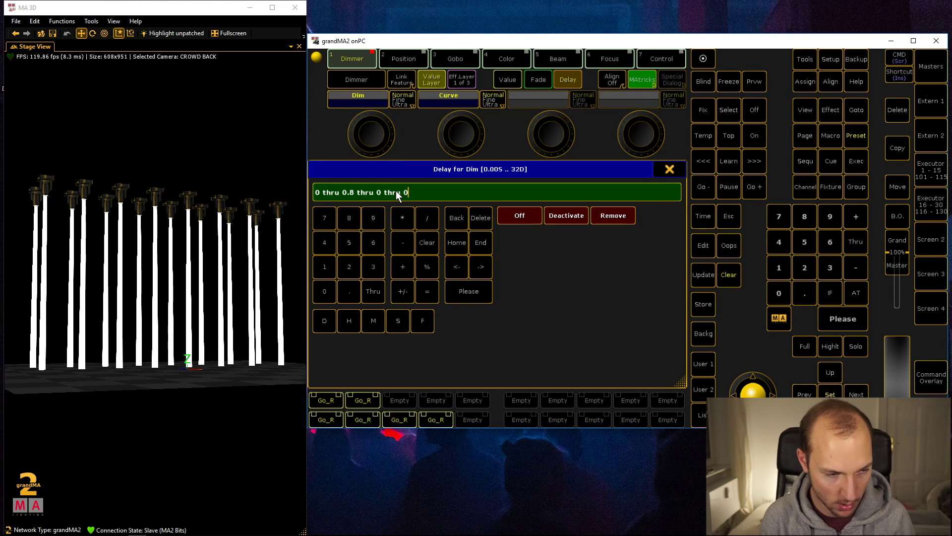
pyautogui.write('.8 thru 0')
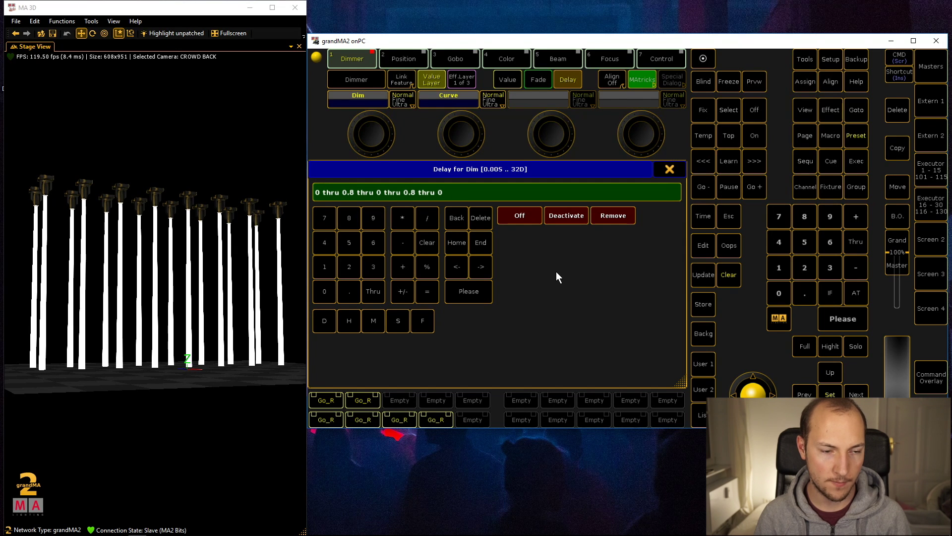
pyautogui.press('Return')
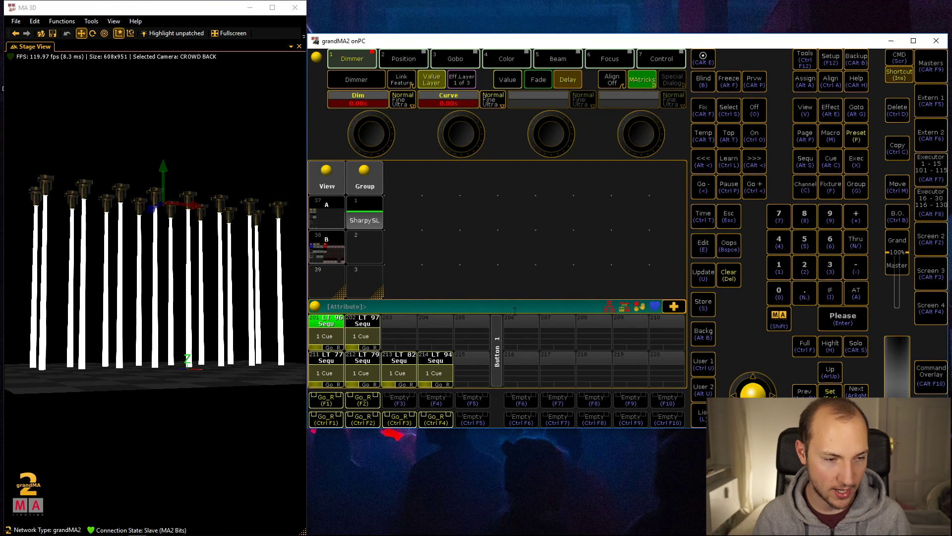
# Store the grouped delay look on executor 203 and clear the programmer.
pyautogui.click(405, 323)
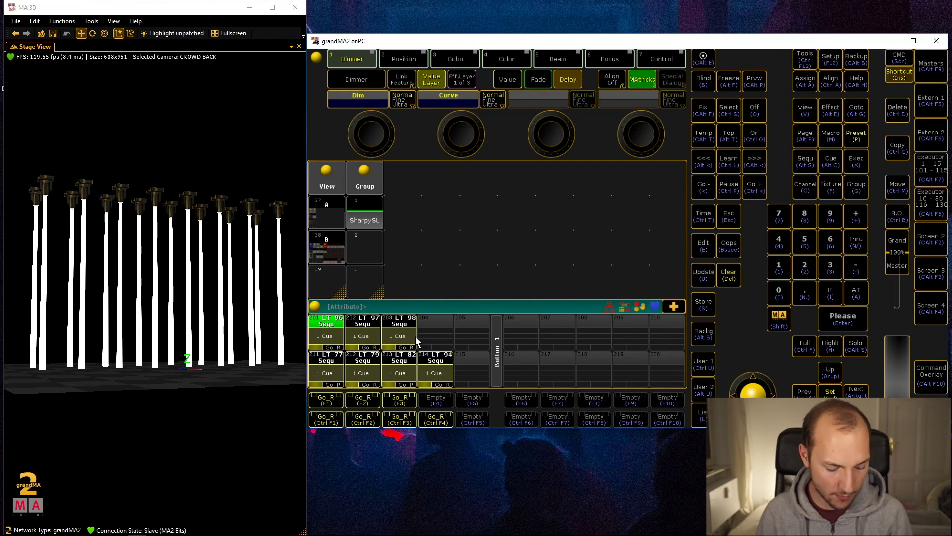
pyautogui.press('Delete')
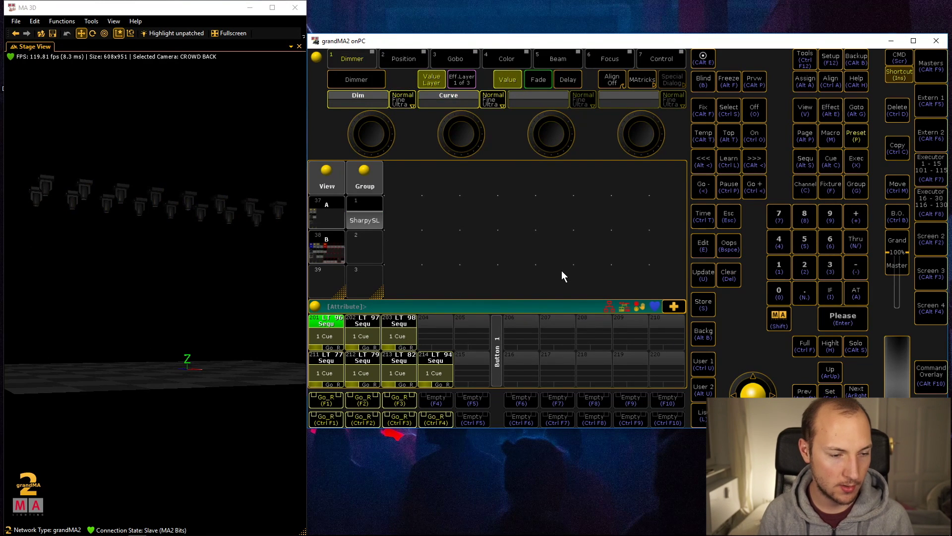
# Trigger executor 203 on and off to review how the grouped, winged delay plays on the fixtures.
pyautogui.press('F3')
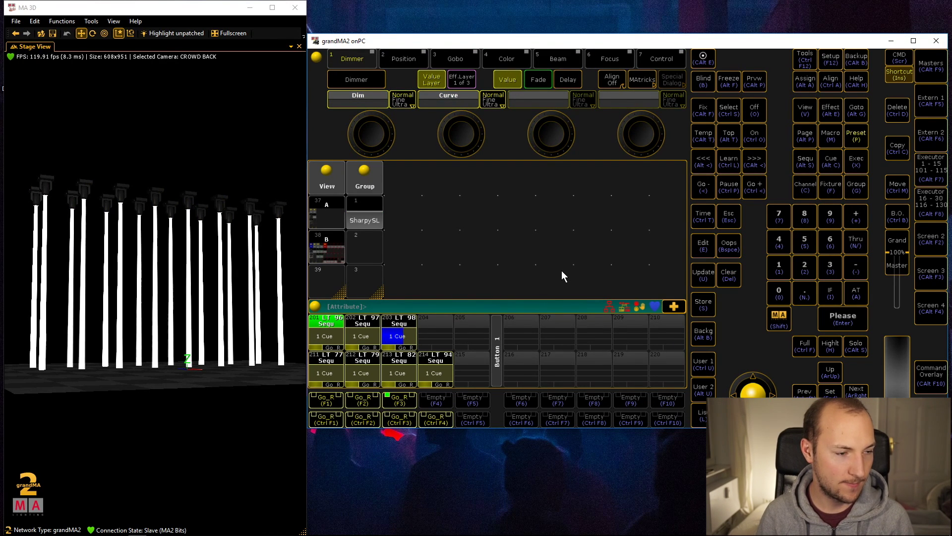
pyautogui.press('F3')
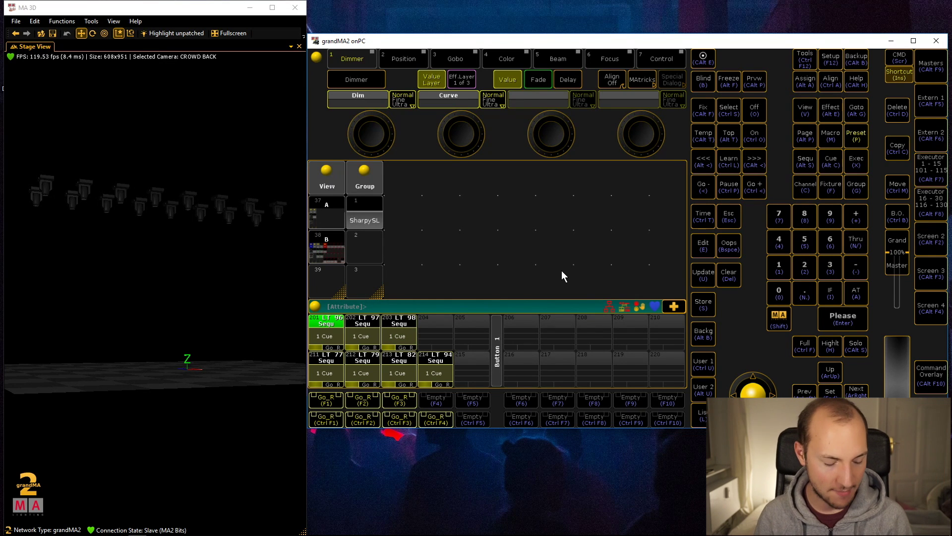
pyautogui.press('F3')
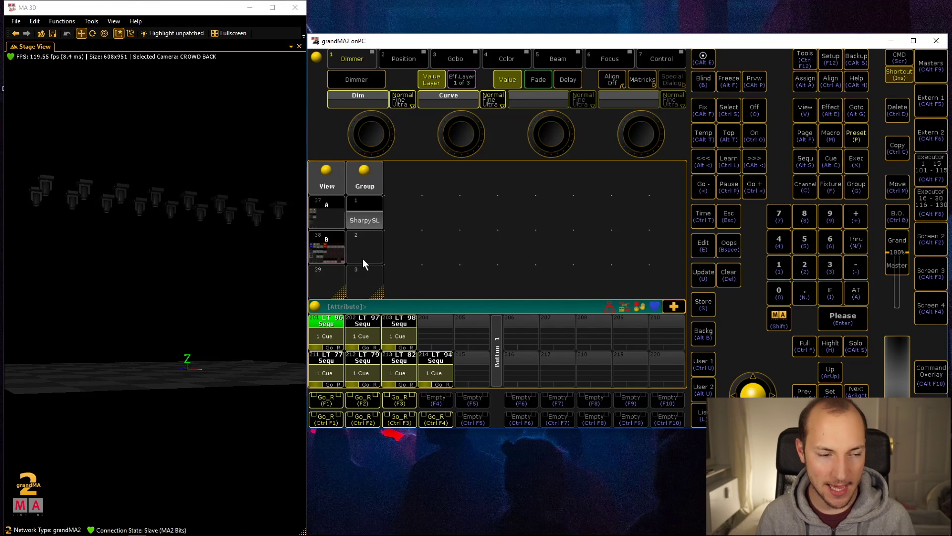
# Recall view B with the dimmer presets and macros, try the F 2.0 preset and clear the programmer.
pyautogui.click(329, 246)
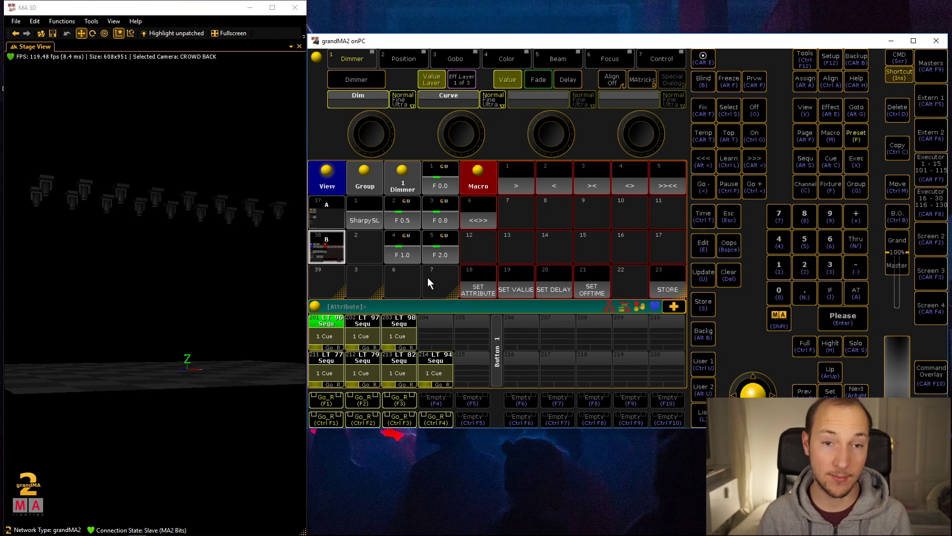
pyautogui.click(444, 257)
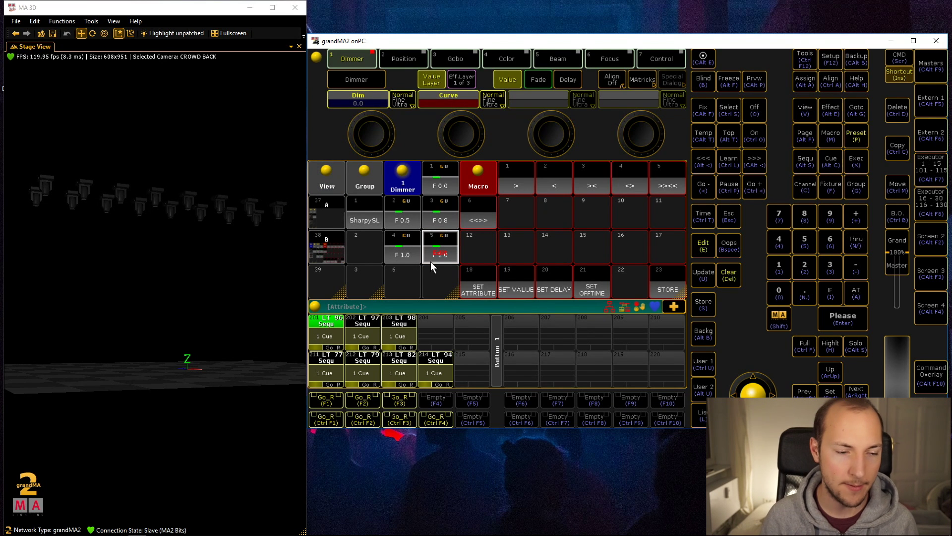
pyautogui.press('Delete')
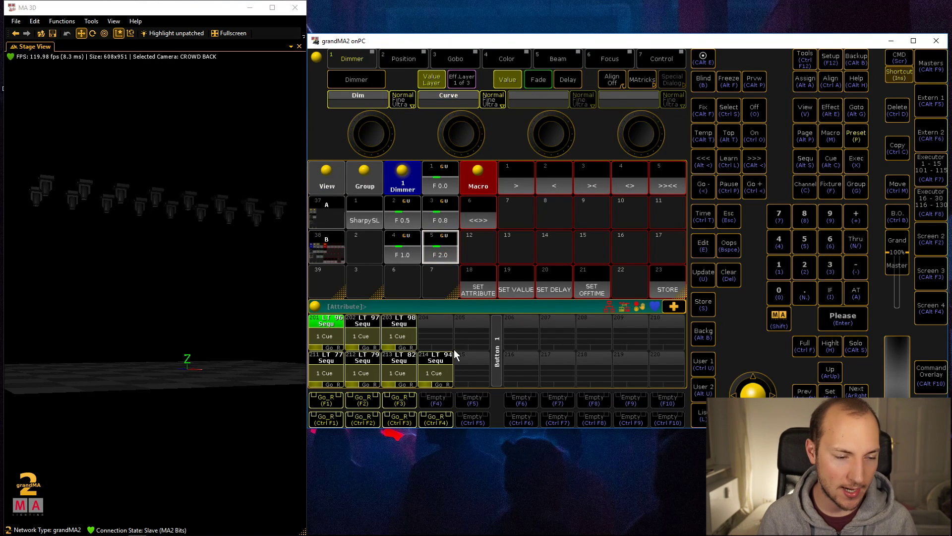
# Delete the stored sequences from executors 203, 202 and 201.
pyautogui.hotkey('ctrl', 'd')
pyautogui.click(394, 332)
pyautogui.click(360, 333)
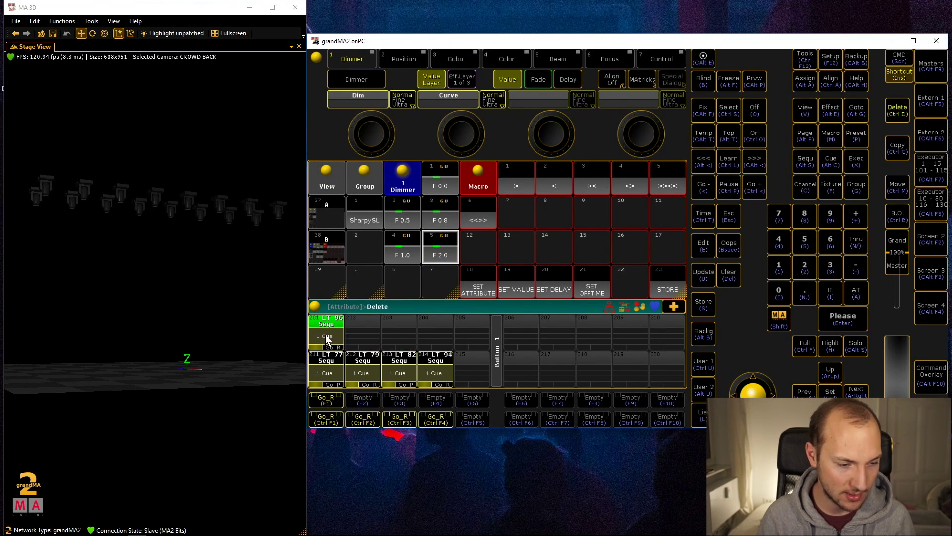
pyautogui.click(325, 335)
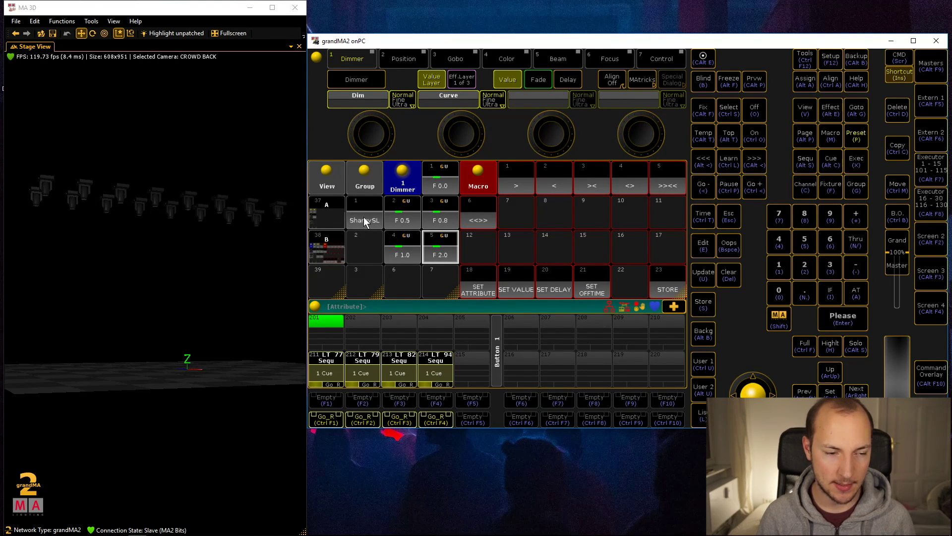
# Run the SET ATTRIBUTE macro with the attribute dim and open the command line feedback.
pyautogui.click(479, 286)
pyautogui.write('dim')
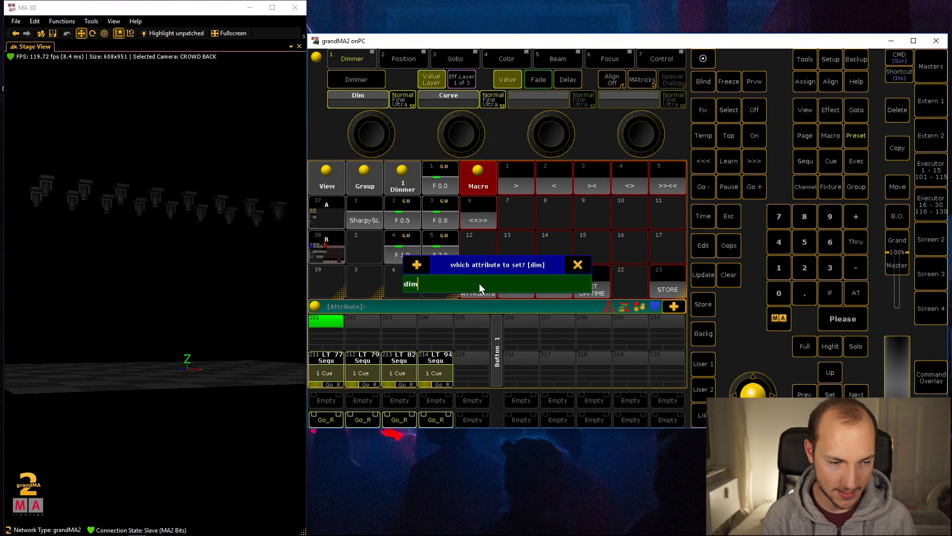
pyautogui.press('Return')
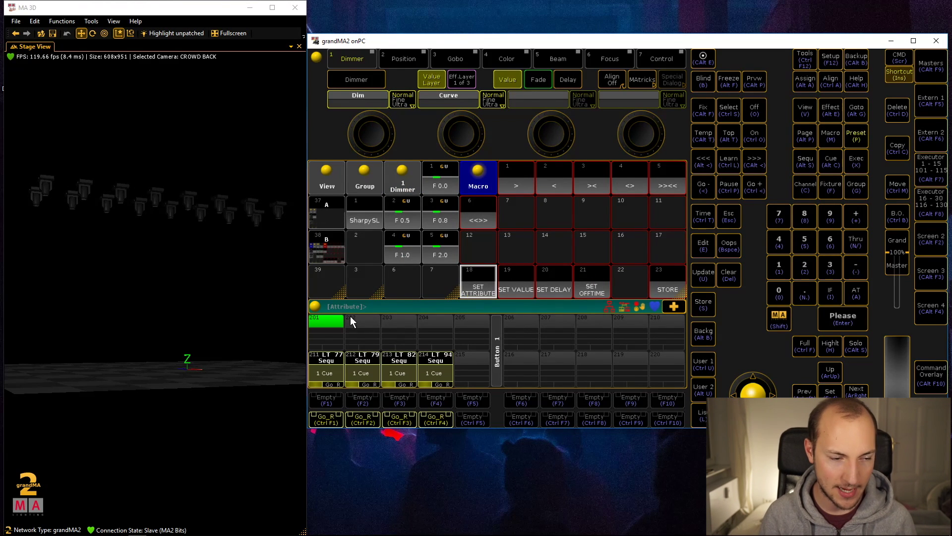
pyautogui.click(316, 306)
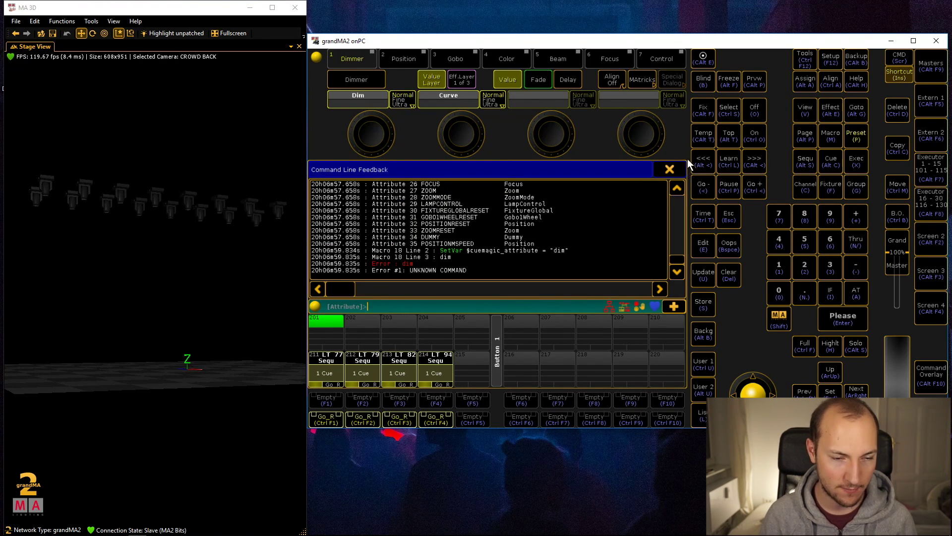
pyautogui.press('s')
pyautogui.hotkey('alt', 'c')
pyautogui.press('n')
pyautogui.press('space')
pyautogui.press('a')
pyautogui.press('n')
pyautogui.press('n')
pyautogui.press('i')
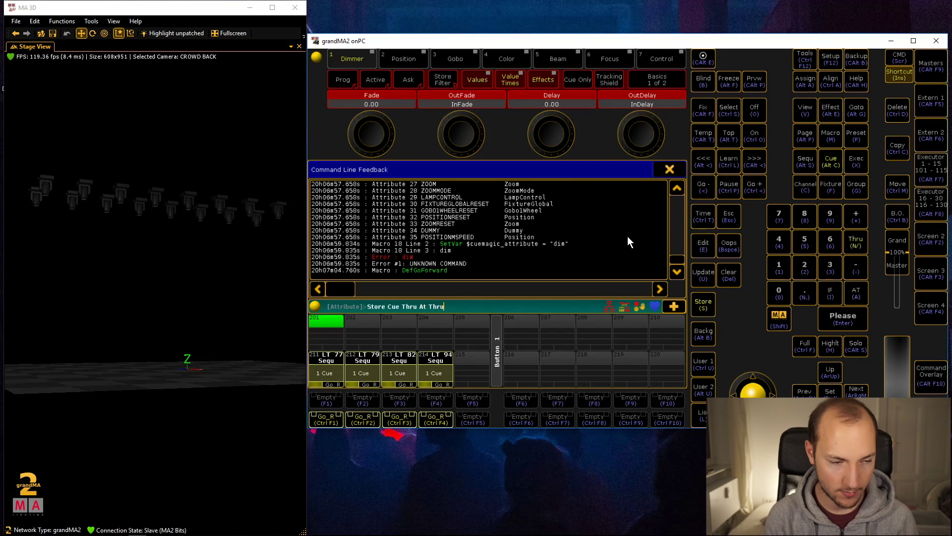
pyautogui.press('BackSpace')
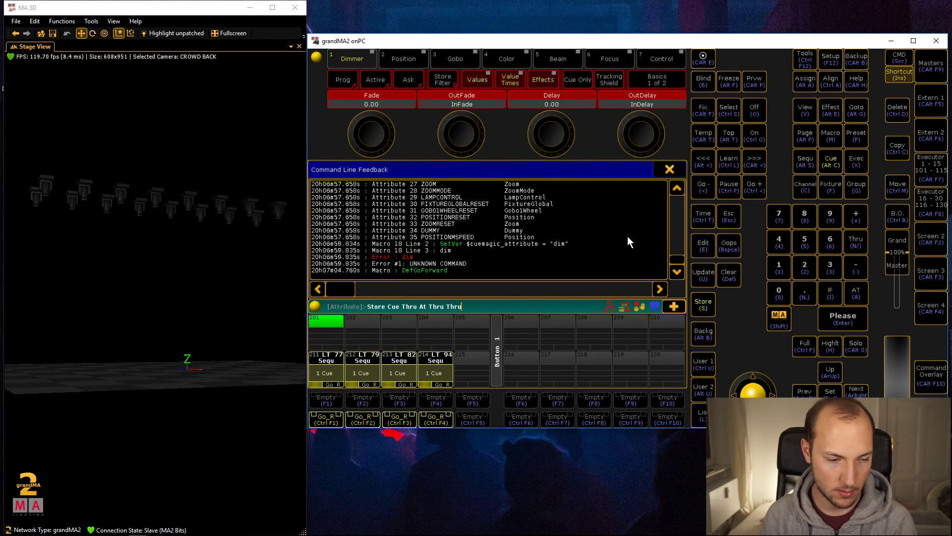
pyautogui.press('BackSpace')
pyautogui.press('BackSpace')
pyautogui.press('BackSpace')
pyautogui.press('BackSpace')
pyautogui.press('BackSpace')
pyautogui.press('BackSpace')
pyautogui.press('BackSpace')
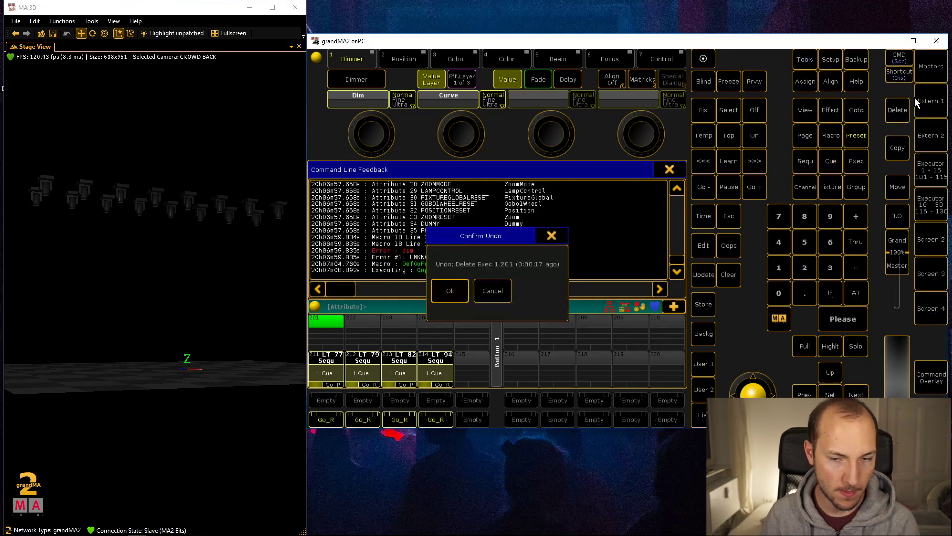
pyautogui.press('Escape')
# Turn off keyboard shortcuts, run "list attribute" to look through the library attribute names, and close the command line feedback.
pyautogui.press('Insert')
pyautogui.press('Insert')
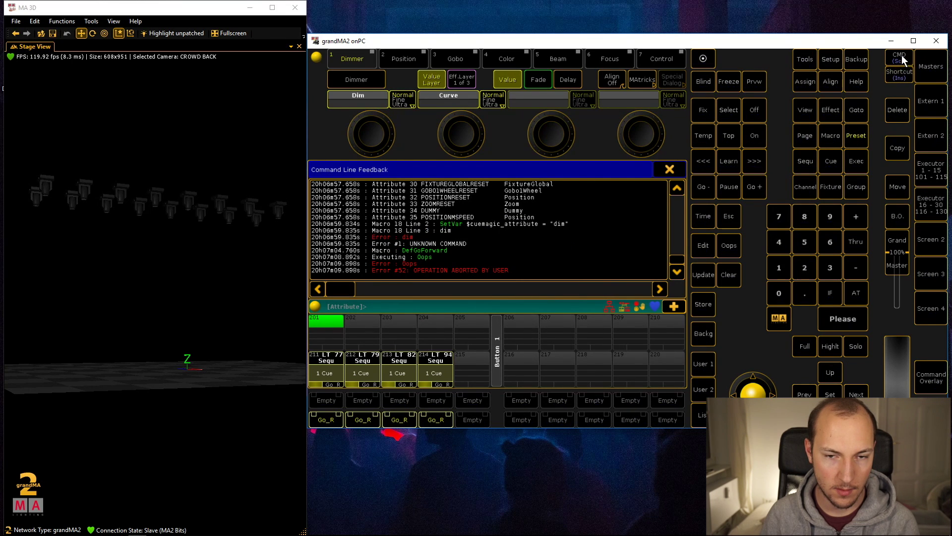
pyautogui.write('list attribute')
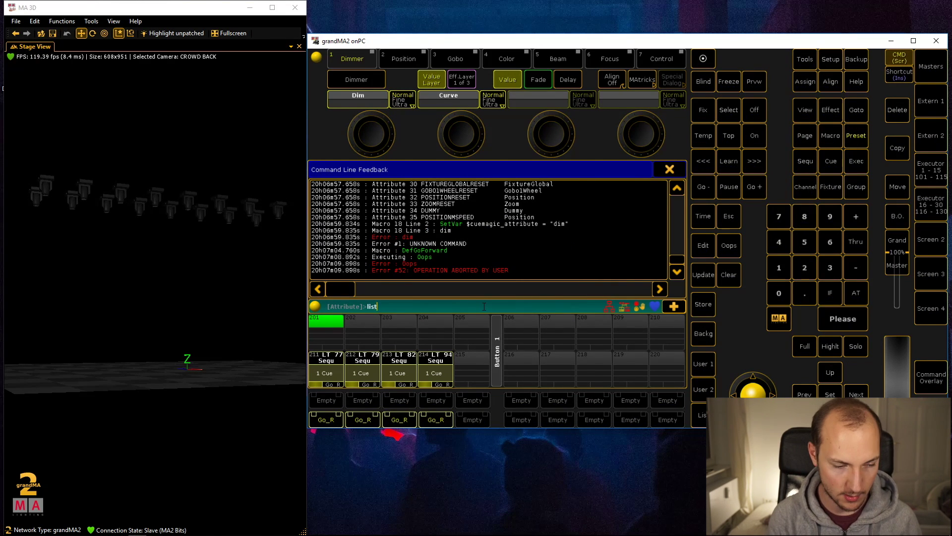
pyautogui.press('Return')
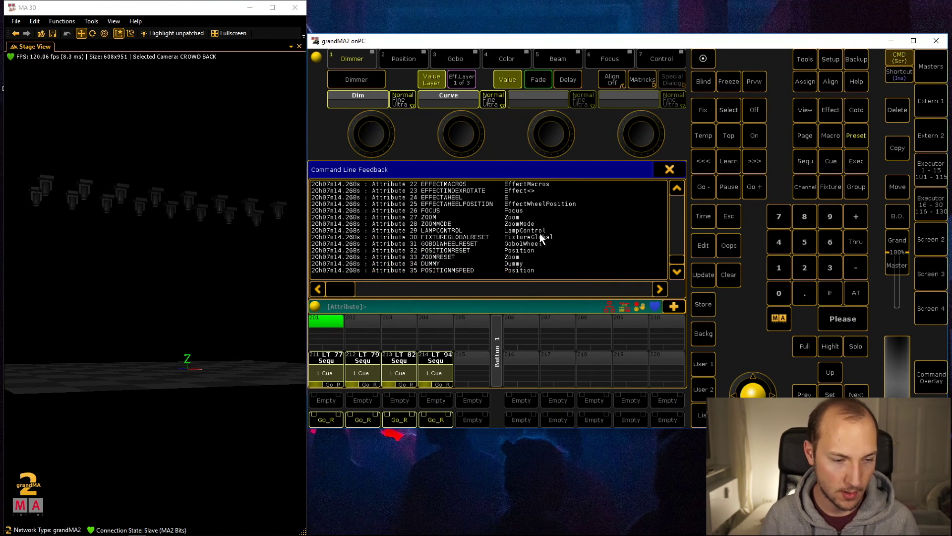
pyautogui.scroll(3, 416, 233)
pyautogui.scroll(5, 427, 242)
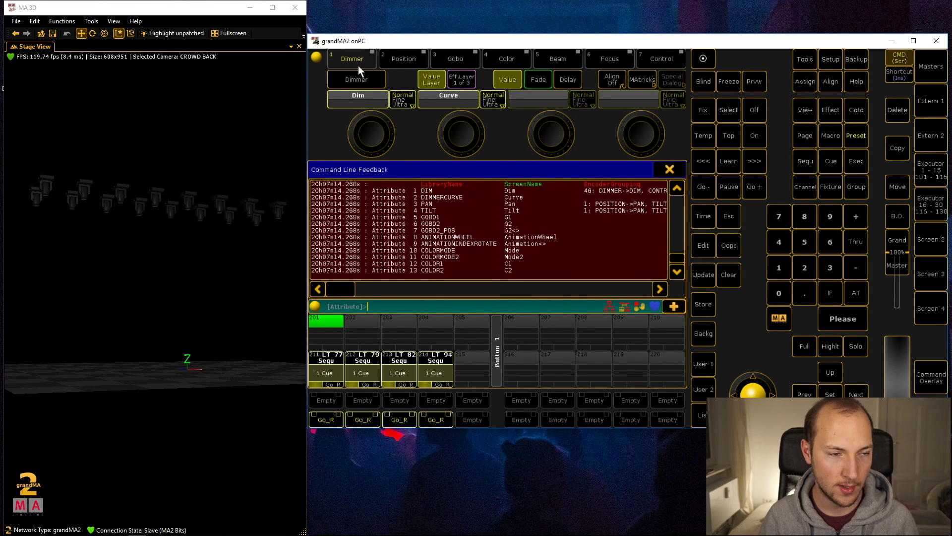
pyautogui.scroll(-7, 632, 204)
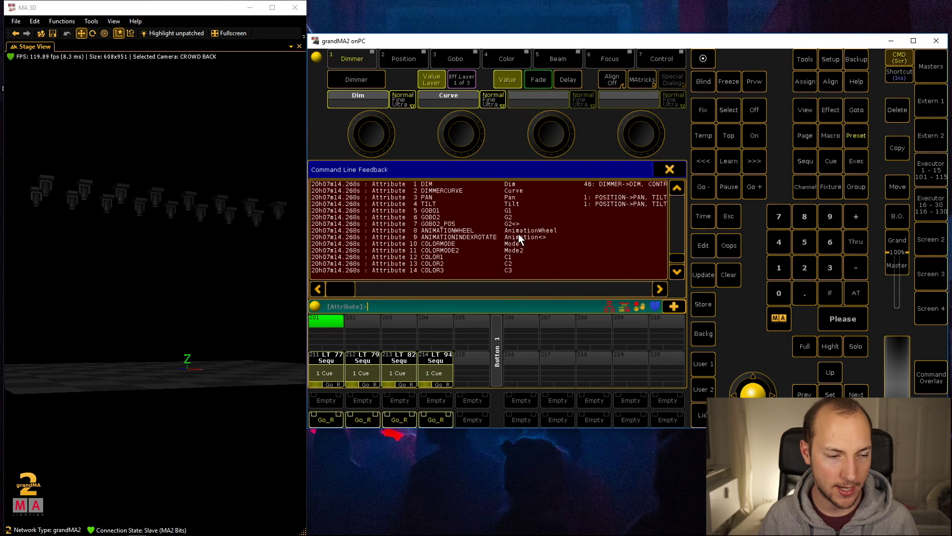
pyautogui.click(671, 170)
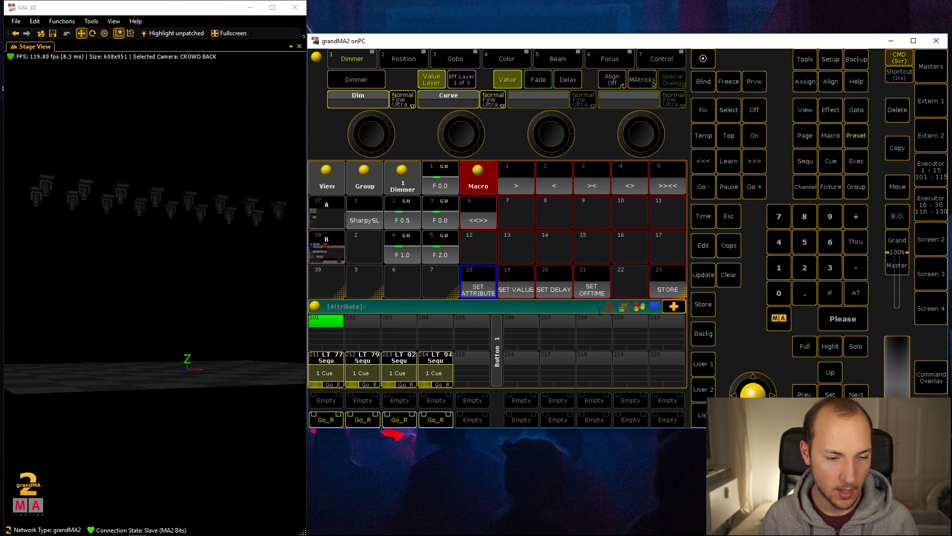
# Confirm the SET ATTRIBUTE macro again and use the SET VALUE macro to set the value to 30.
pyautogui.click(485, 292)
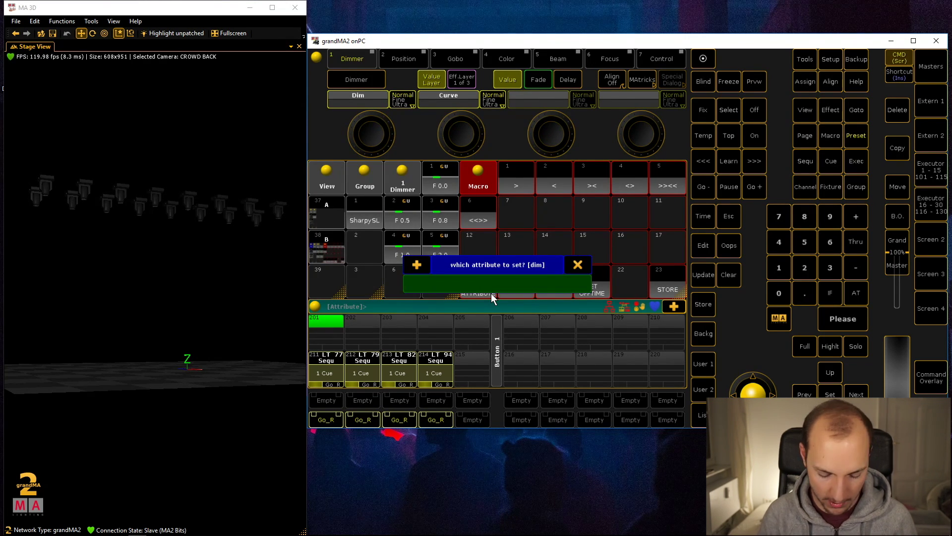
pyautogui.press('Return')
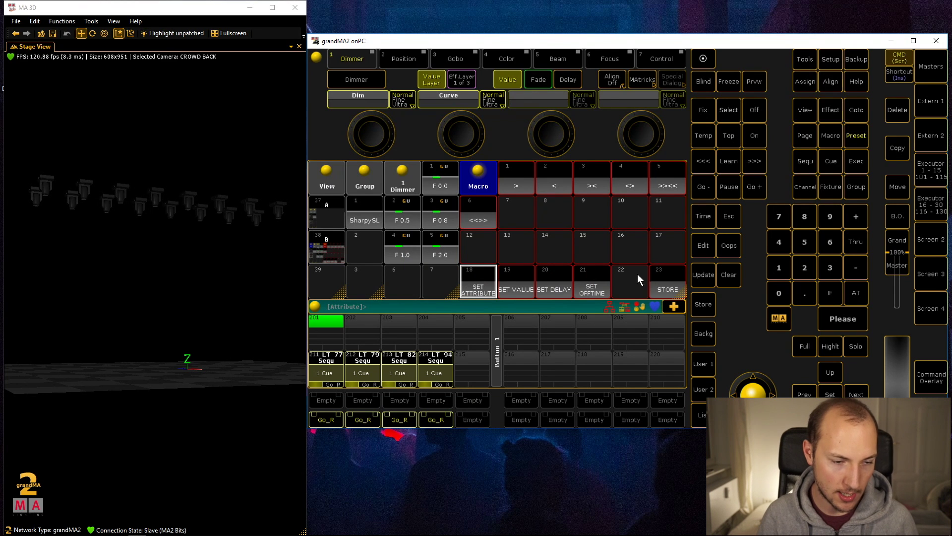
pyautogui.click(519, 281)
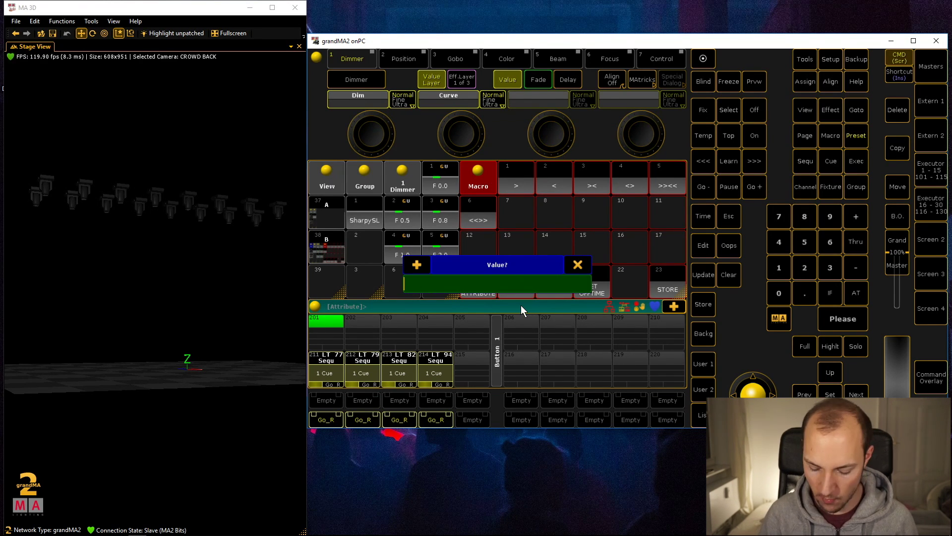
pyautogui.write('30')
pyautogui.press('Return')
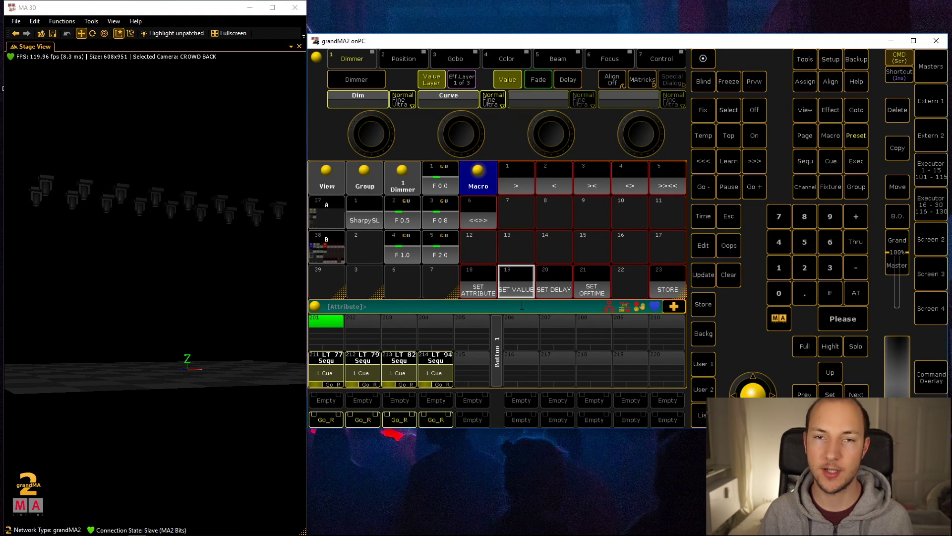
# Run the SET DELAY macro with a delay of 0.4 and the SET OFFTIME macro with an off time of 2.
pyautogui.click(554, 286)
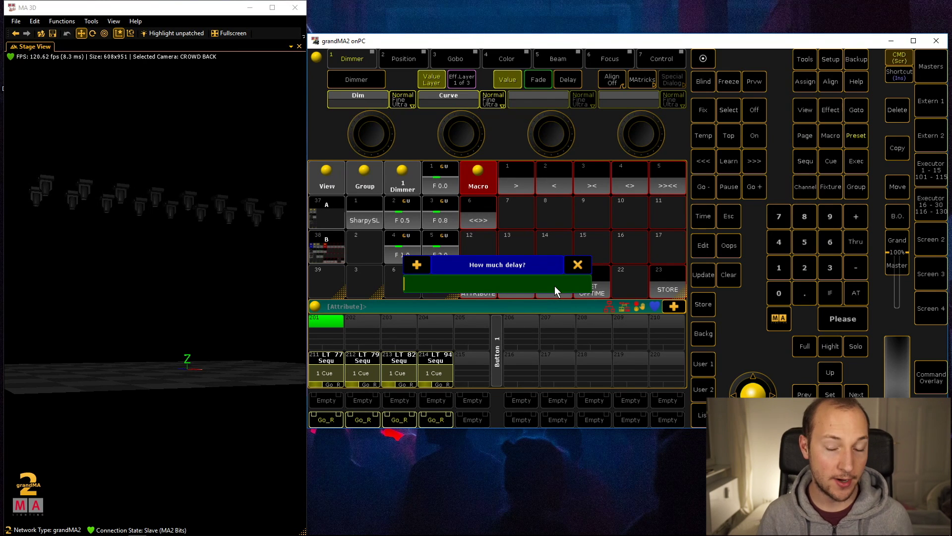
pyautogui.write('0.4')
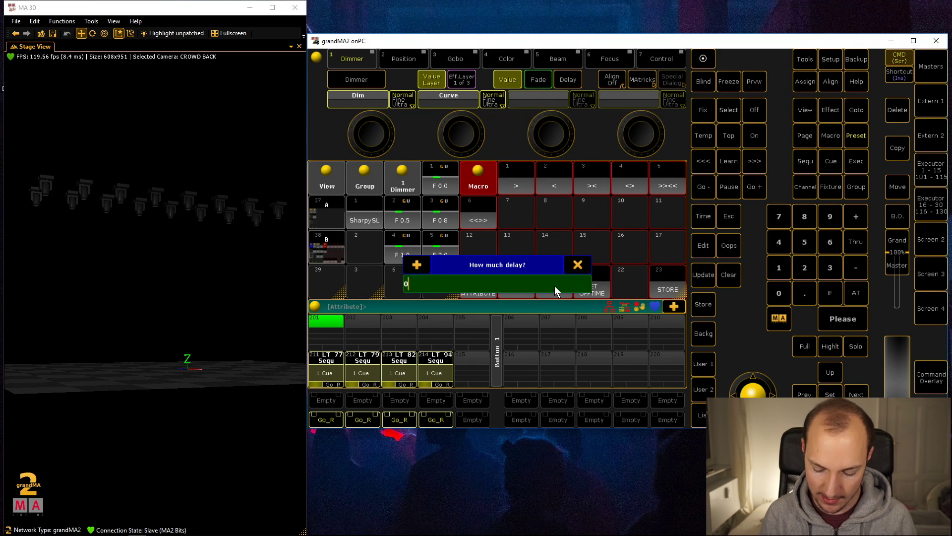
pyautogui.press('Return')
pyautogui.click(603, 286)
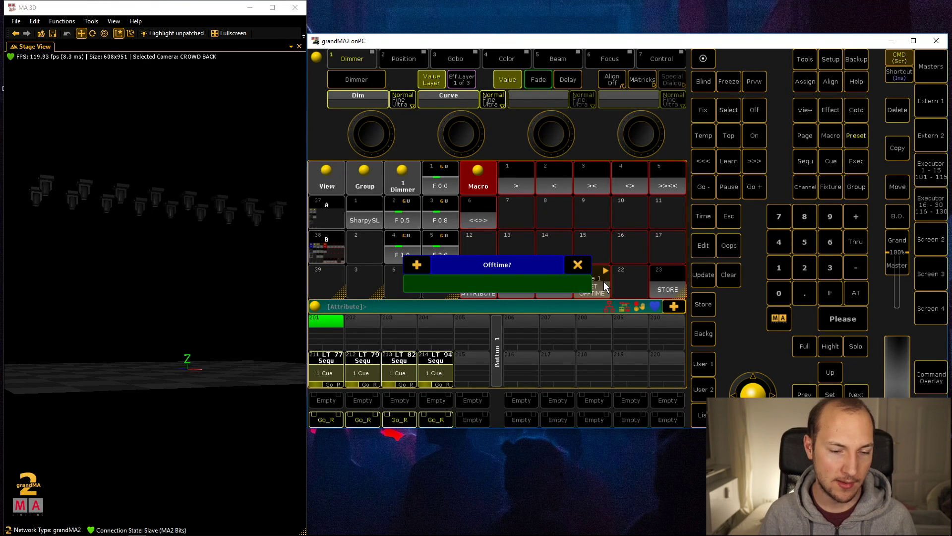
pyautogui.write('2')
pyautogui.press('Return')
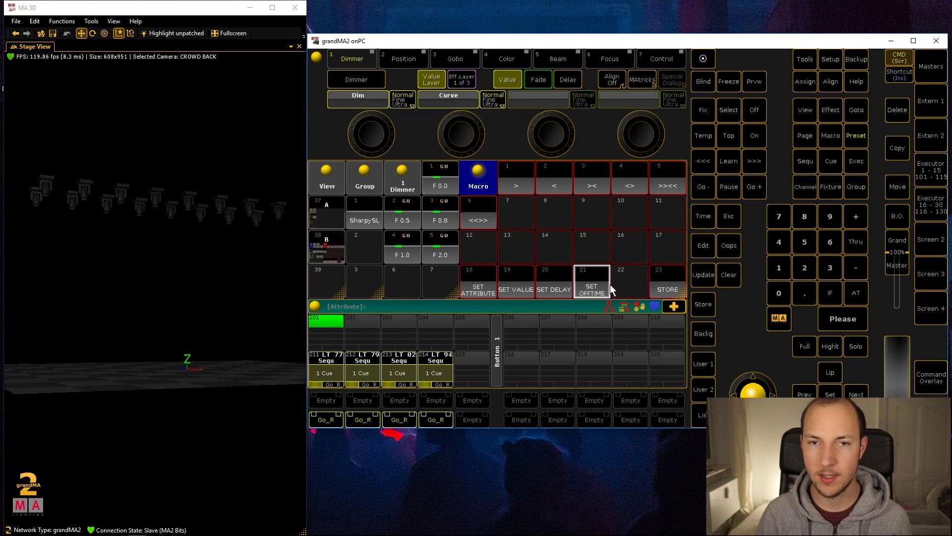
# Apply the F 0.8 preset and the <<>> macro to the SharpySL group, checking the fade layer, and store the look on executor 201.
pyautogui.click(366, 219)
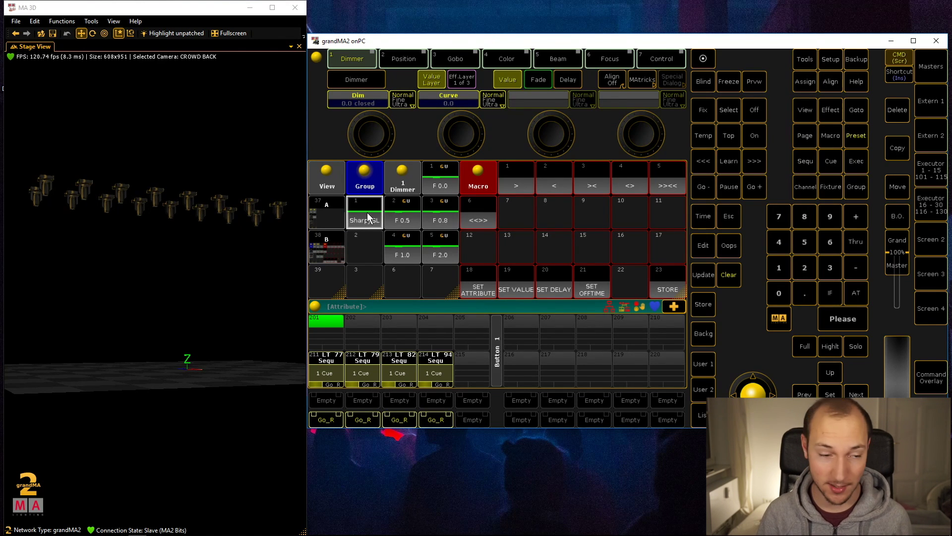
pyautogui.click(446, 221)
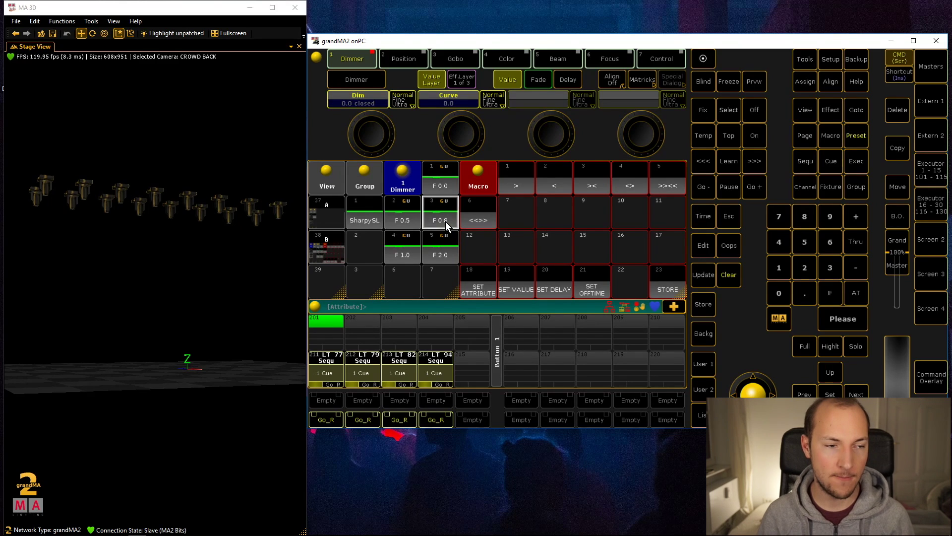
pyautogui.click(538, 82)
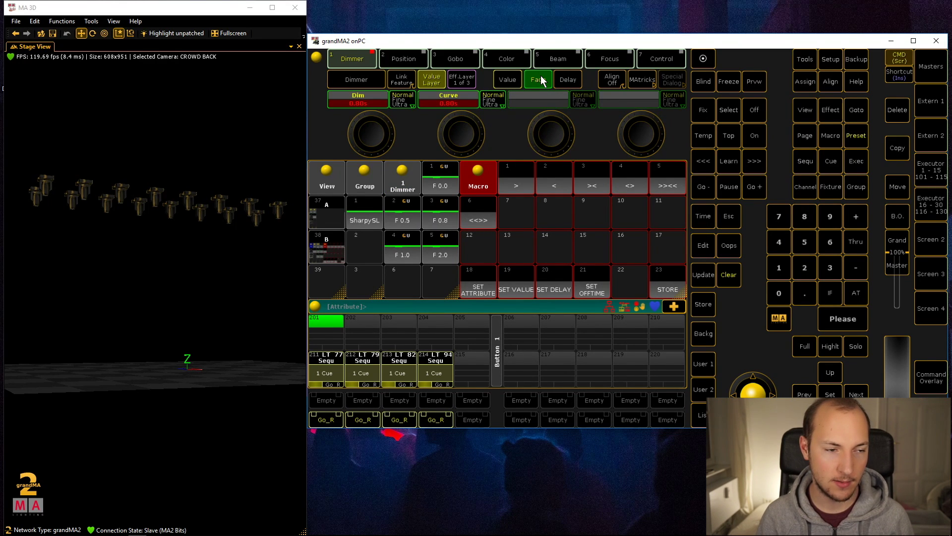
pyautogui.click(502, 80)
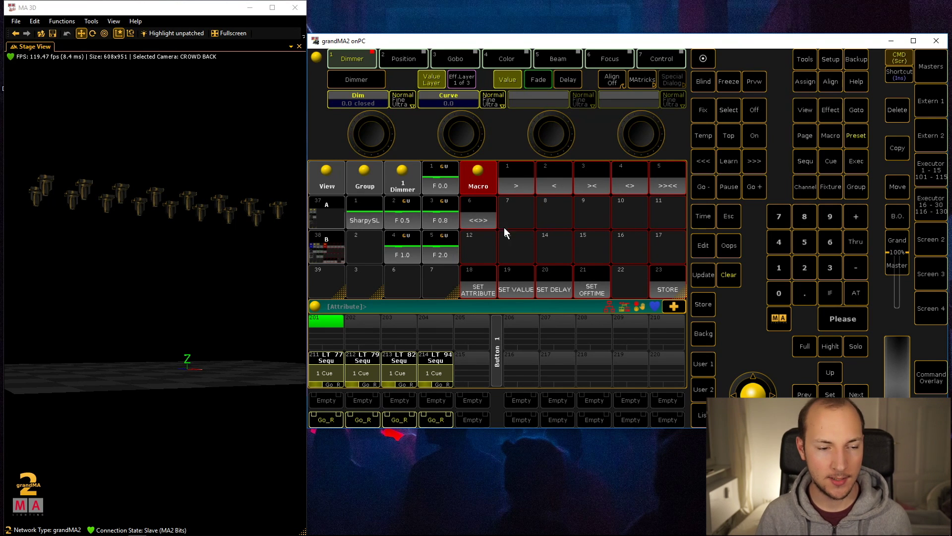
pyautogui.click(480, 219)
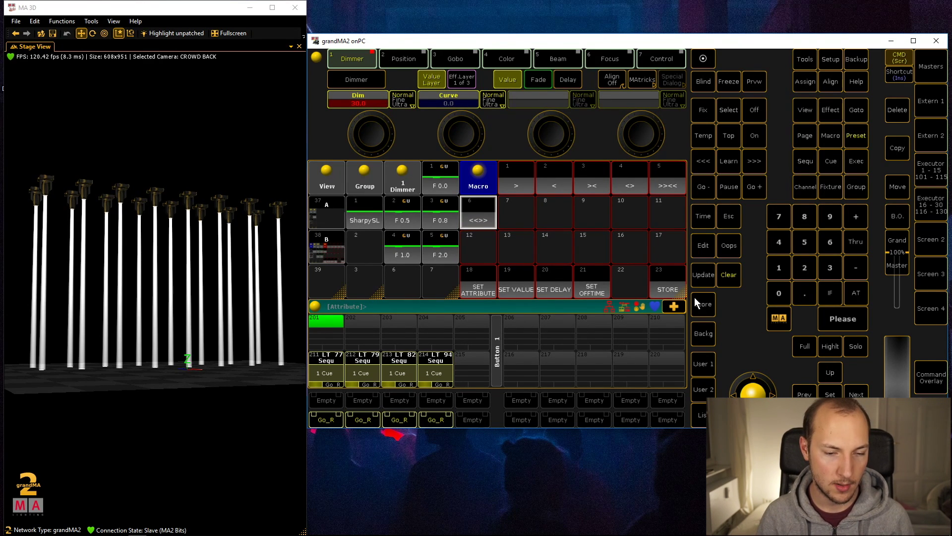
pyautogui.click(663, 272)
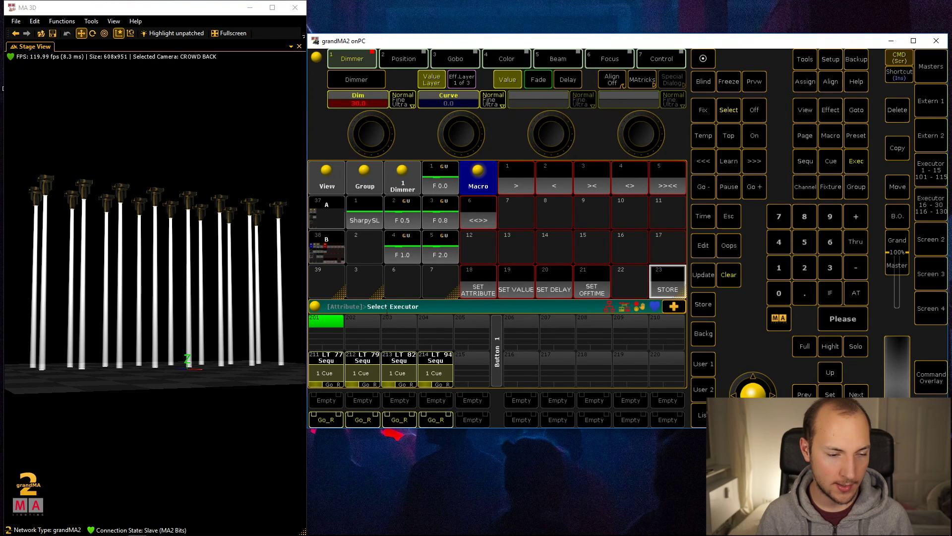
pyautogui.click(328, 322)
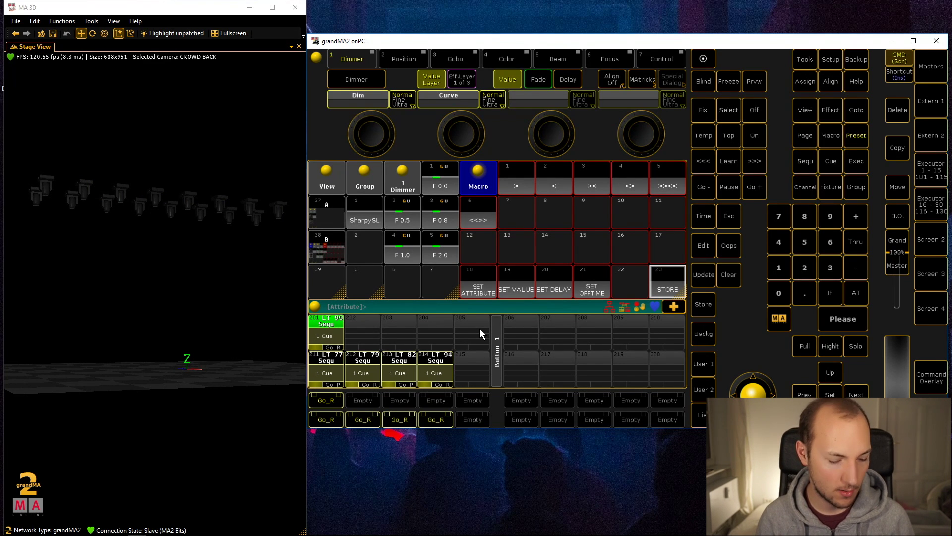
# Turn on keyboard shortcuts and toggle executor 201 on and off several times to test its fade and delay.
pyautogui.click(332, 348)
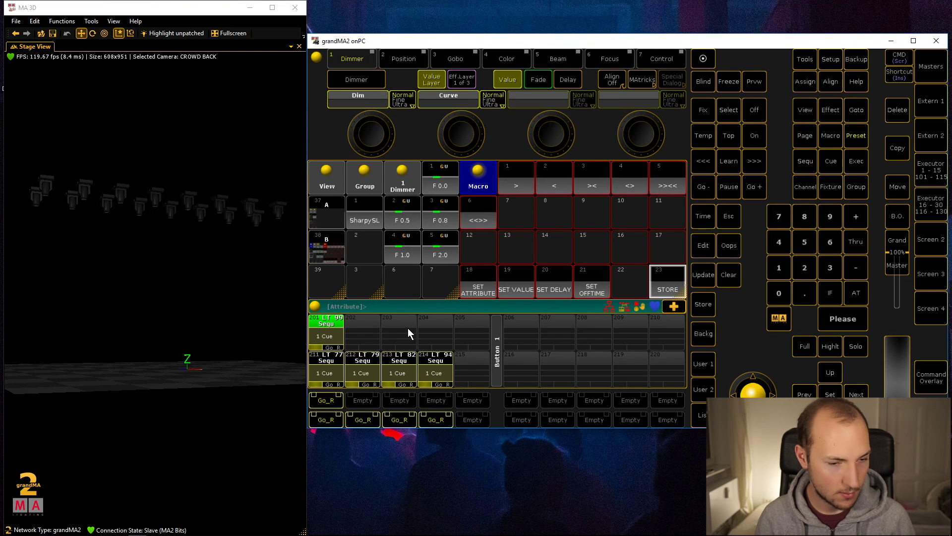
pyautogui.click(892, 76)
pyautogui.press('F1')
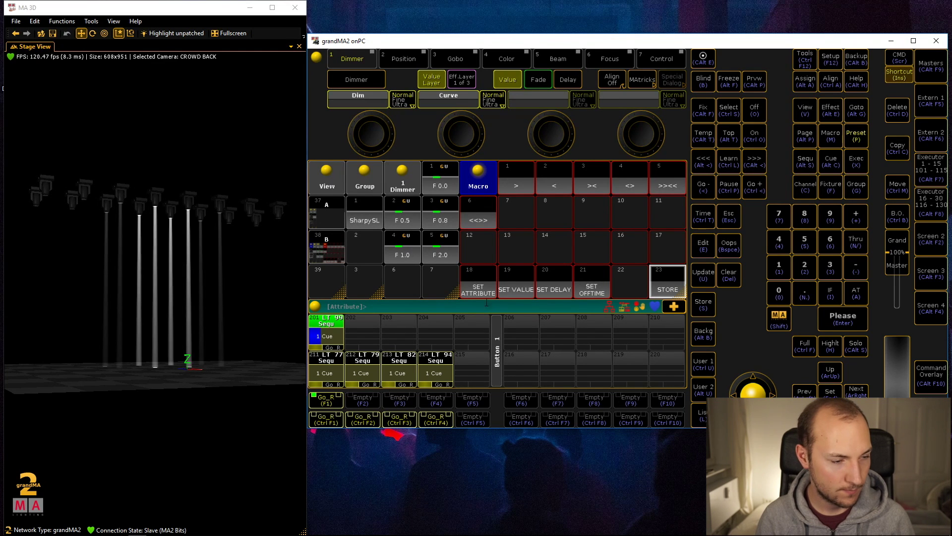
pyautogui.press('F1')
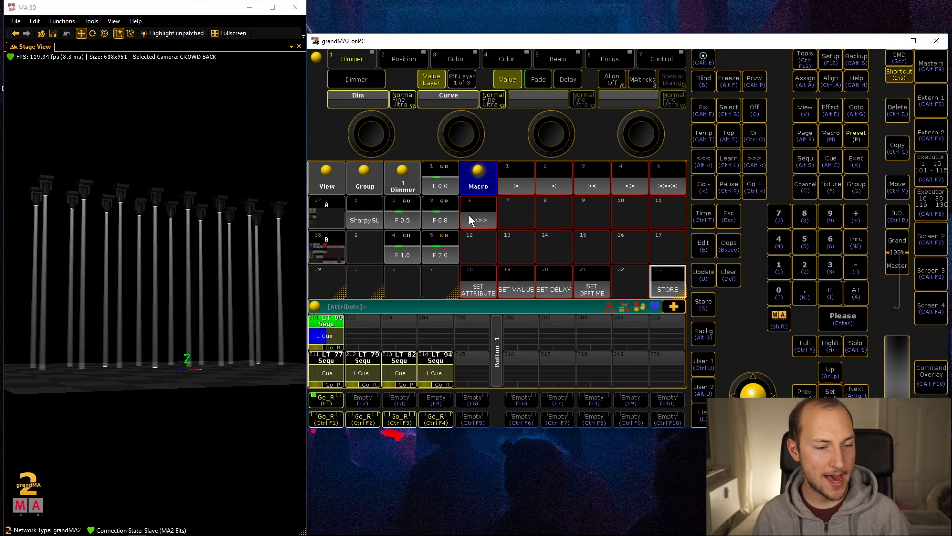
pyautogui.press('F1')
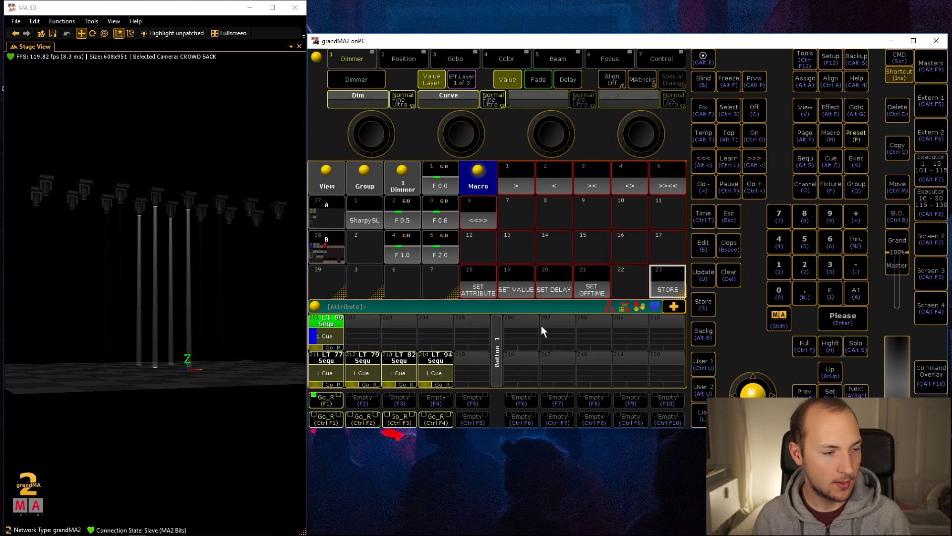
pyautogui.press('F1')
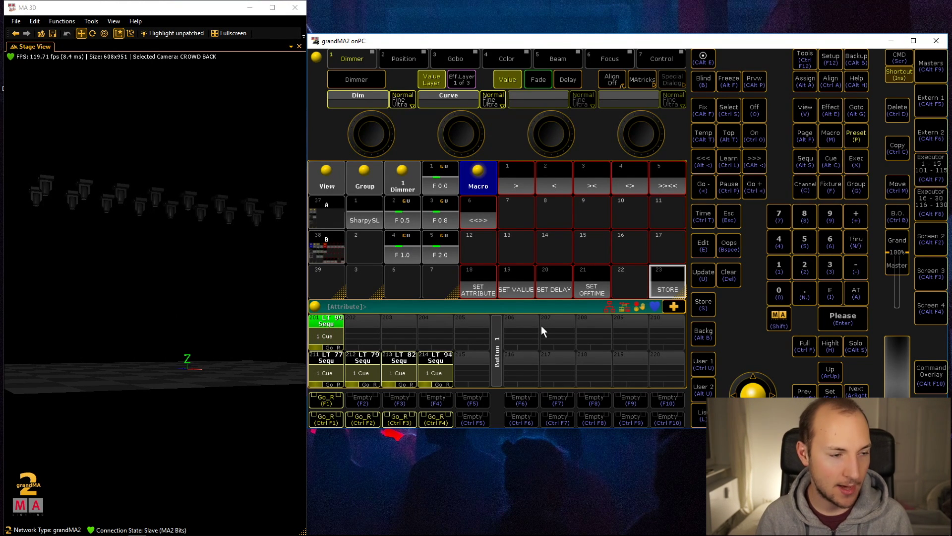
pyautogui.press('F1')
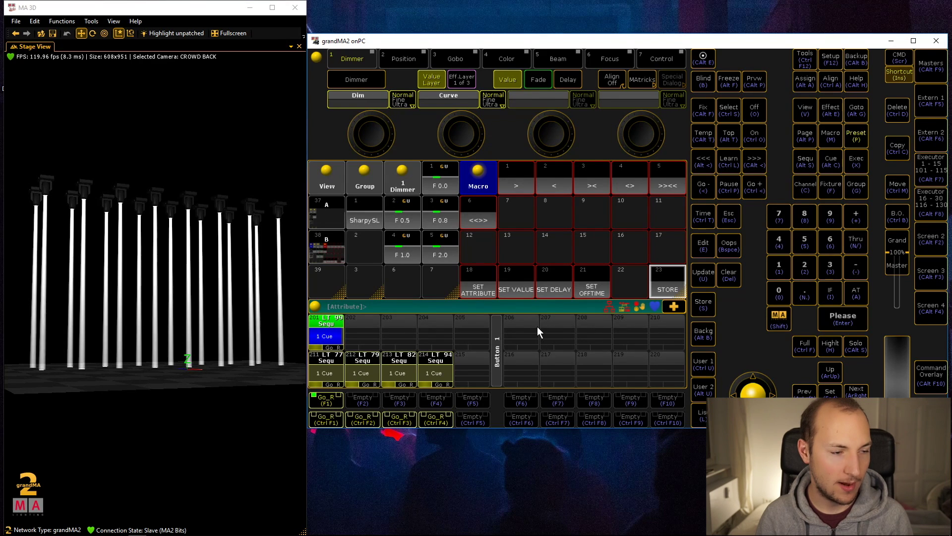
pyautogui.press('F1')
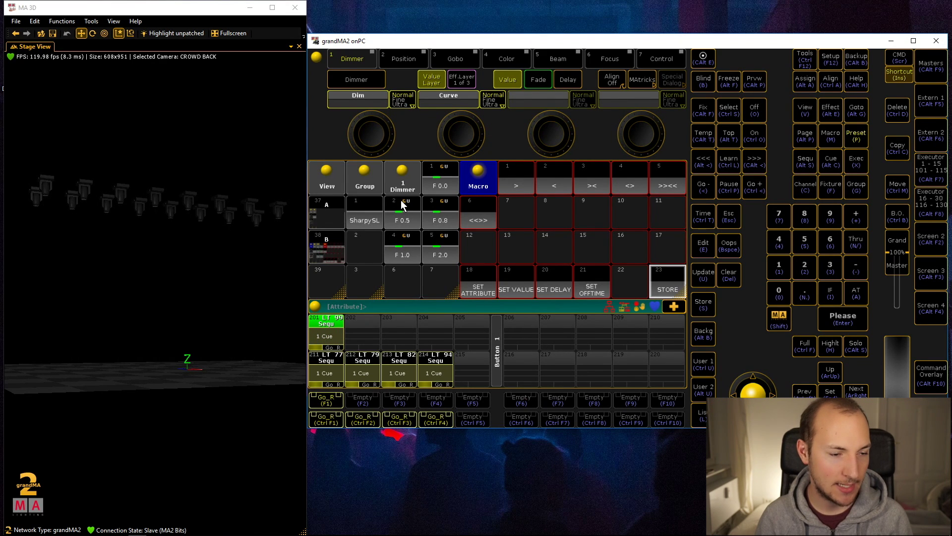
pyautogui.press('F1')
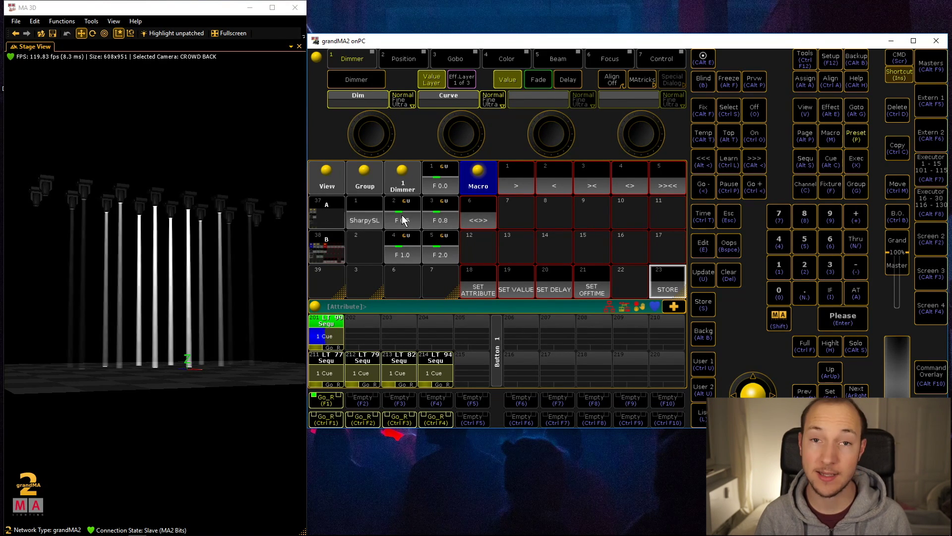
pyautogui.press('F1')
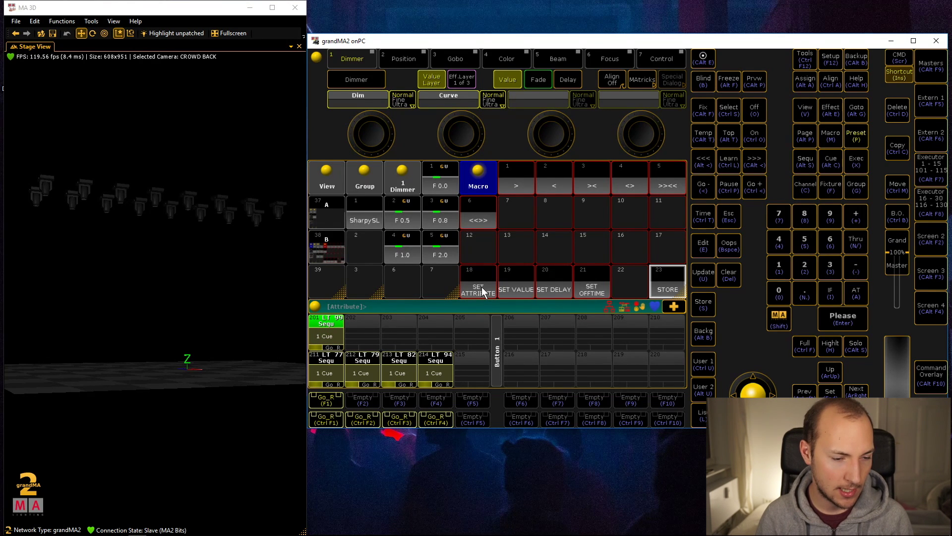
# Run the SET ATTRIBUTE macro with the attribute dim and the SET VALUE macro with the value 100.
pyautogui.click(481, 290)
pyautogui.click(577, 265)
pyautogui.click(483, 294)
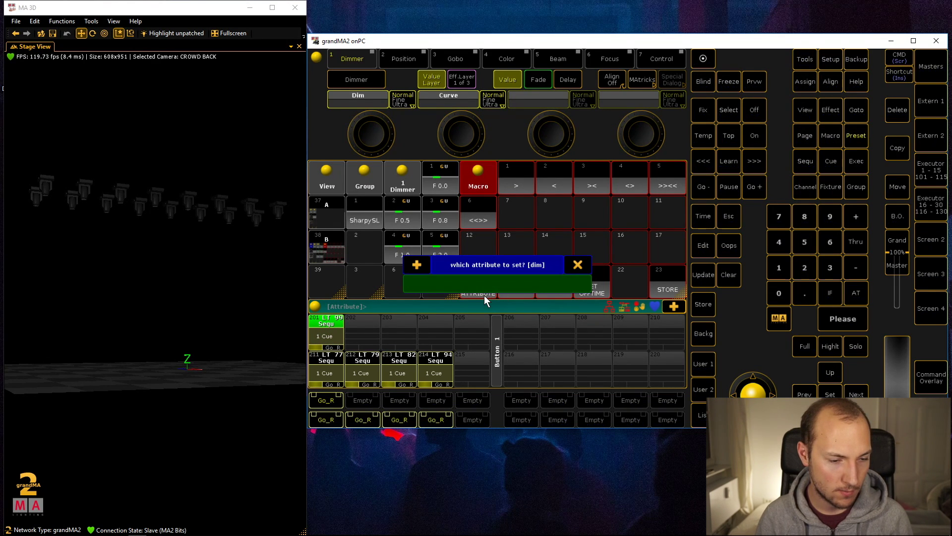
pyautogui.write('dim')
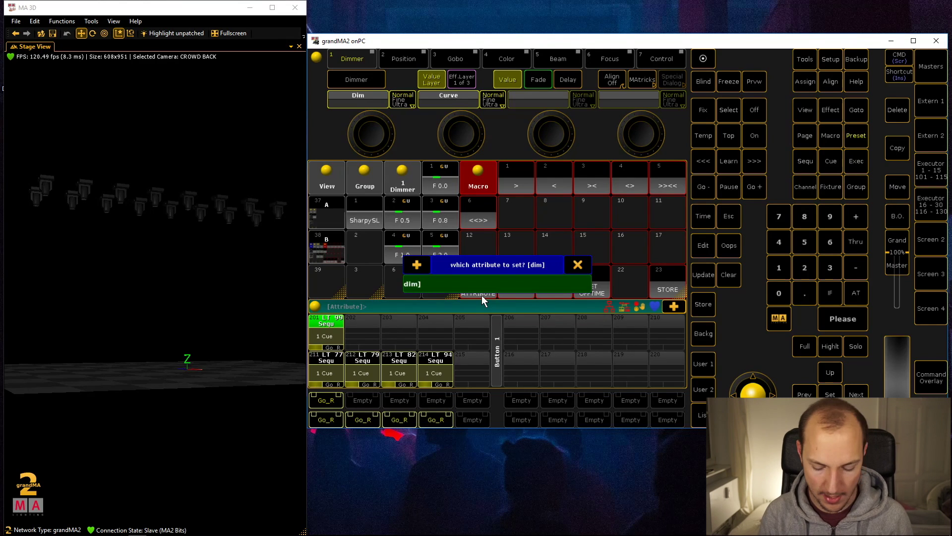
pyautogui.press('Return')
pyautogui.click(518, 286)
pyautogui.write('100')
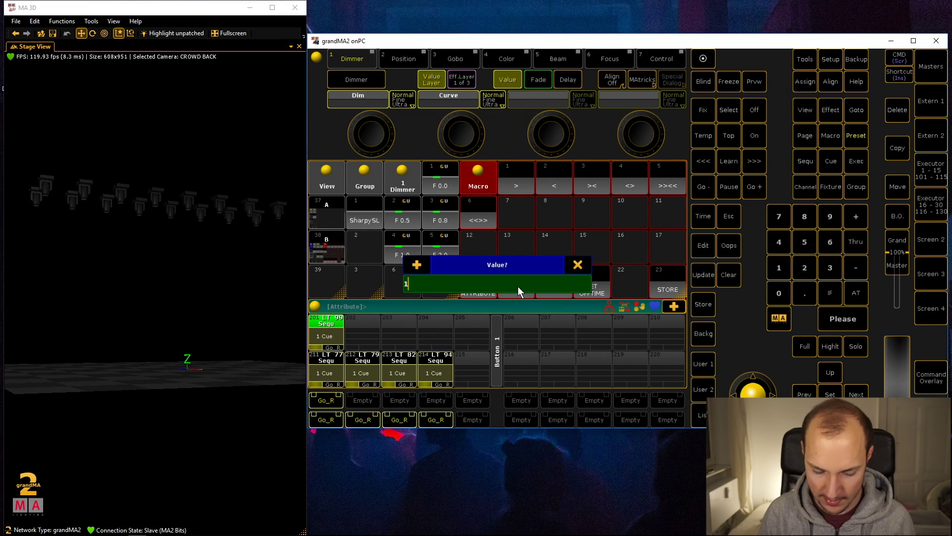
pyautogui.press('Return')
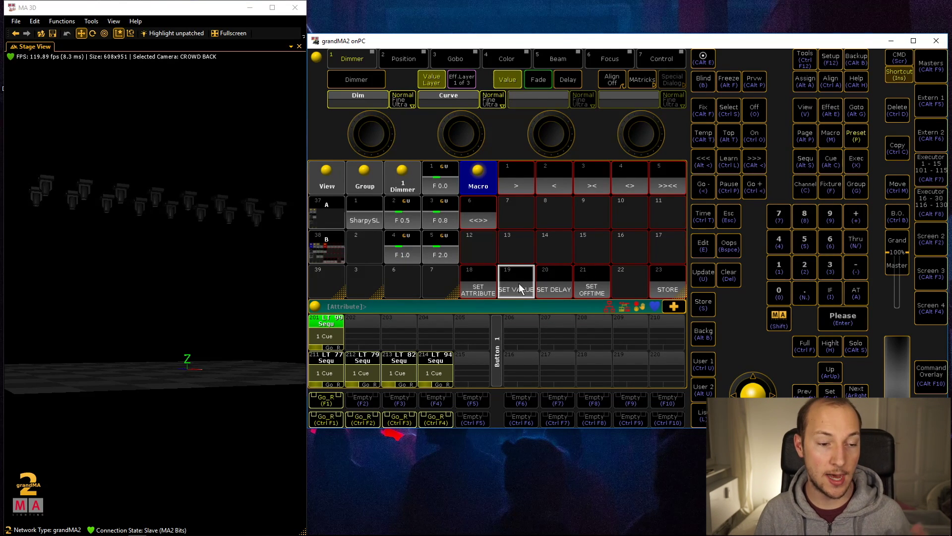
# Apply the F 0.0 preset and the >< macro to the SharpySL group and store the look on executor 202.
pyautogui.click(380, 216)
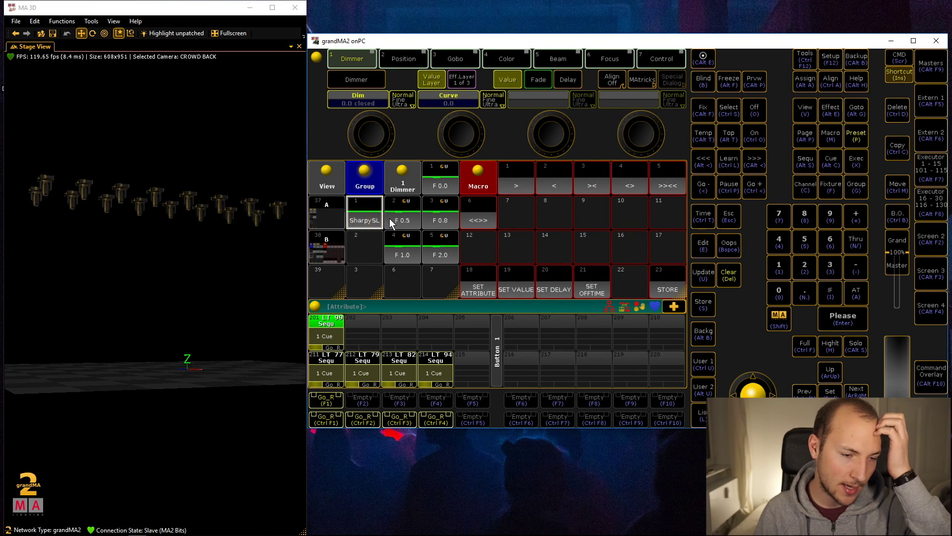
pyautogui.click(429, 179)
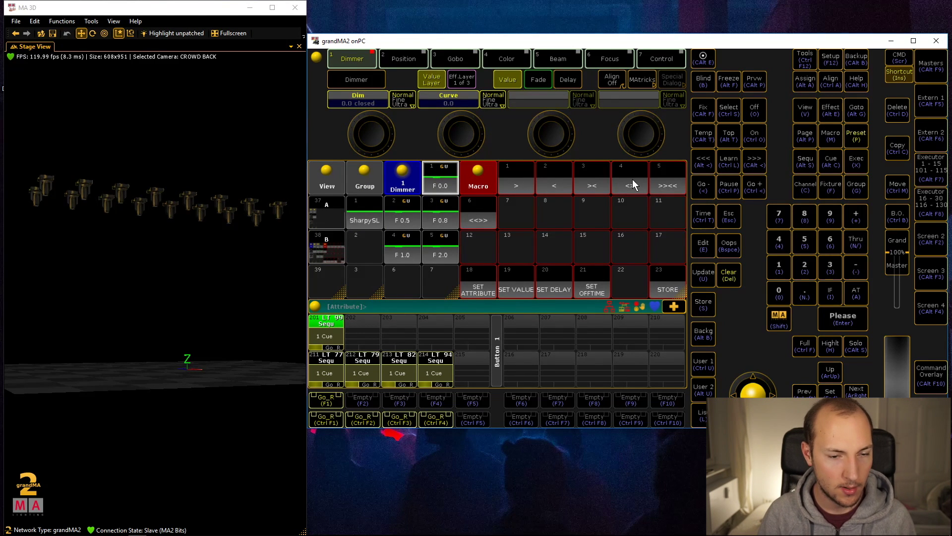
pyautogui.click(595, 182)
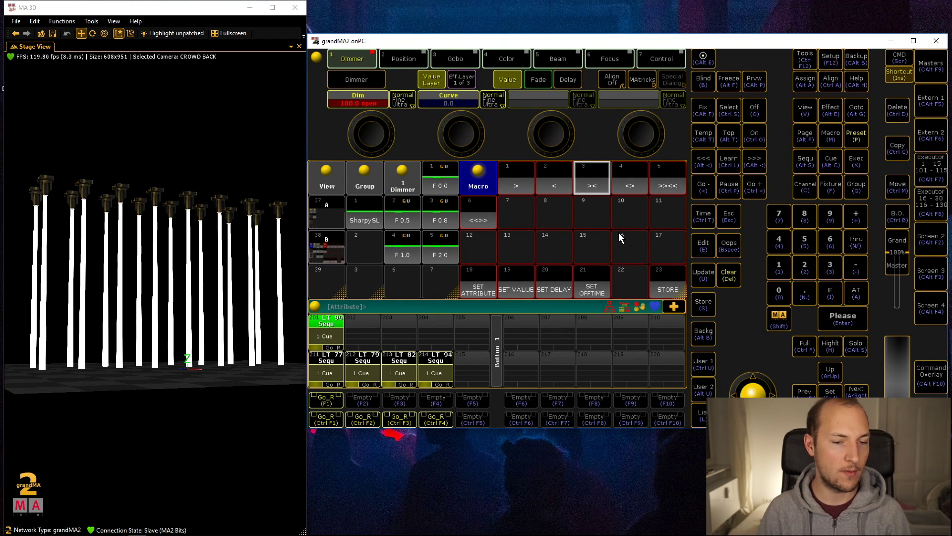
pyautogui.click(671, 282)
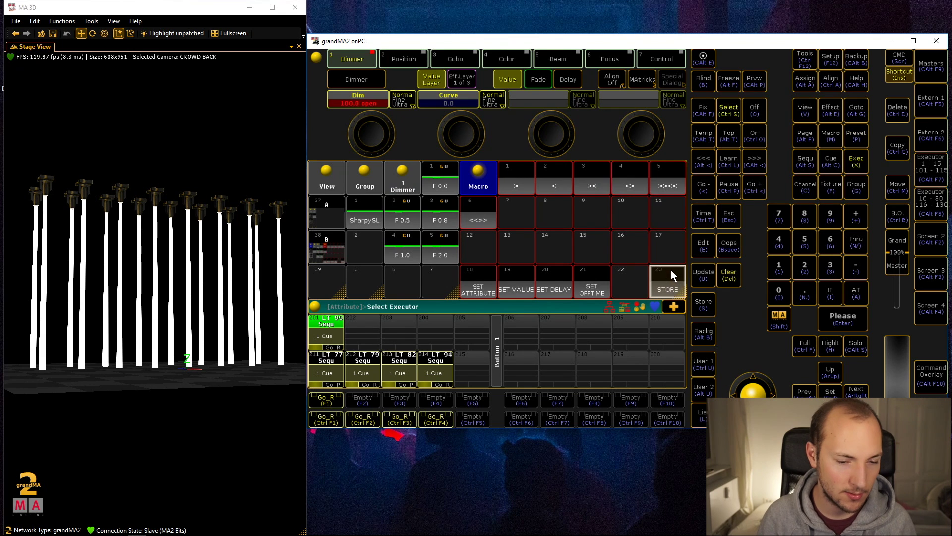
pyautogui.click(367, 320)
# Toggle executor 202 on and off to test its dimmer delay without a fade.
pyautogui.press('F2')
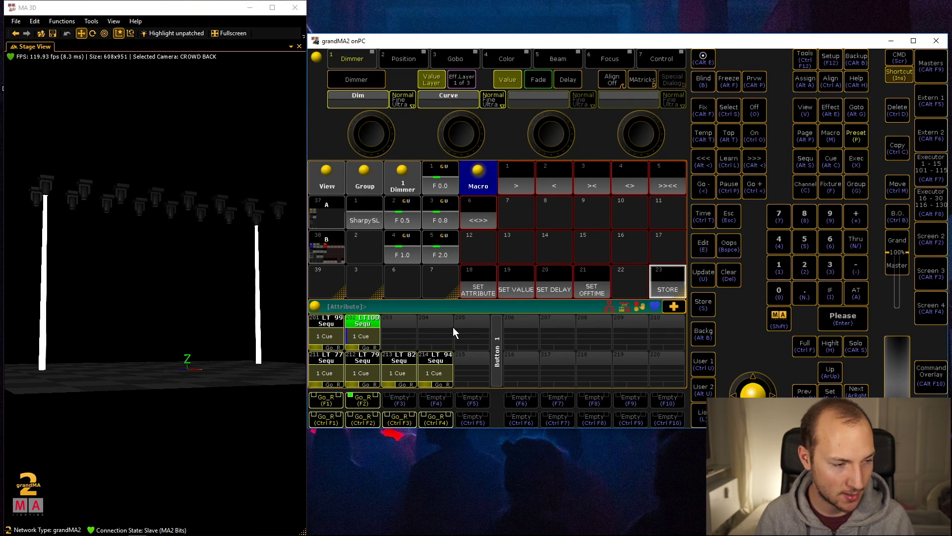
pyautogui.press('F2')
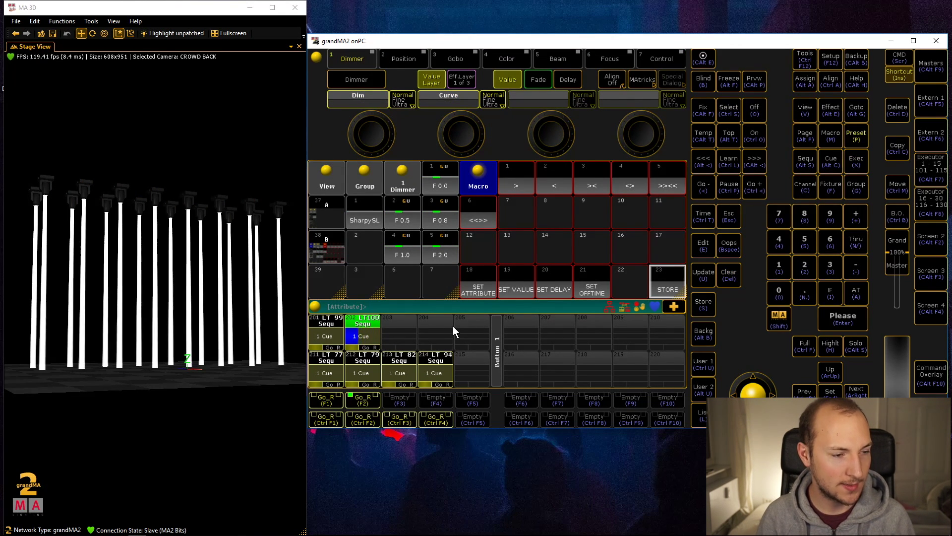
pyautogui.press('F2')
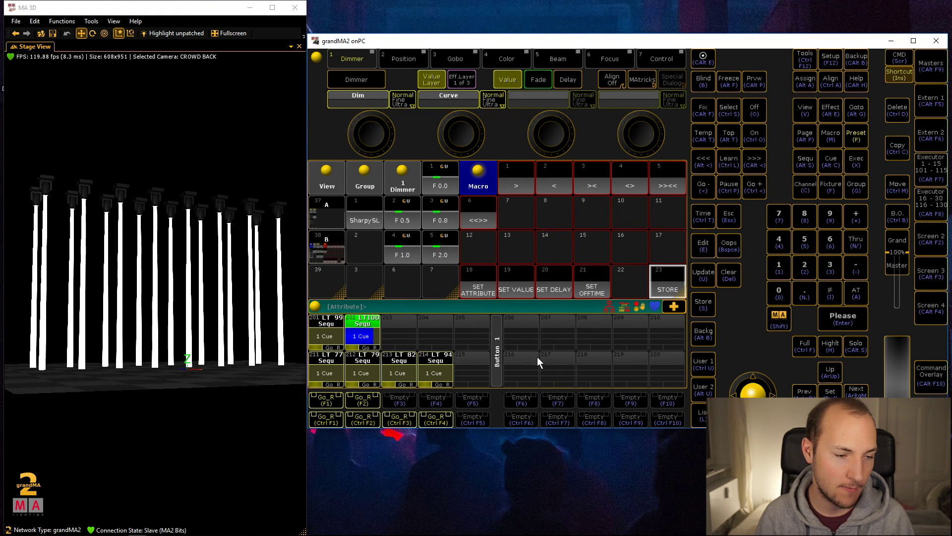
# Apply the F 2.0 preset and the < macro to the SharpySL group and store the look on executor 203.
pyautogui.click(364, 219)
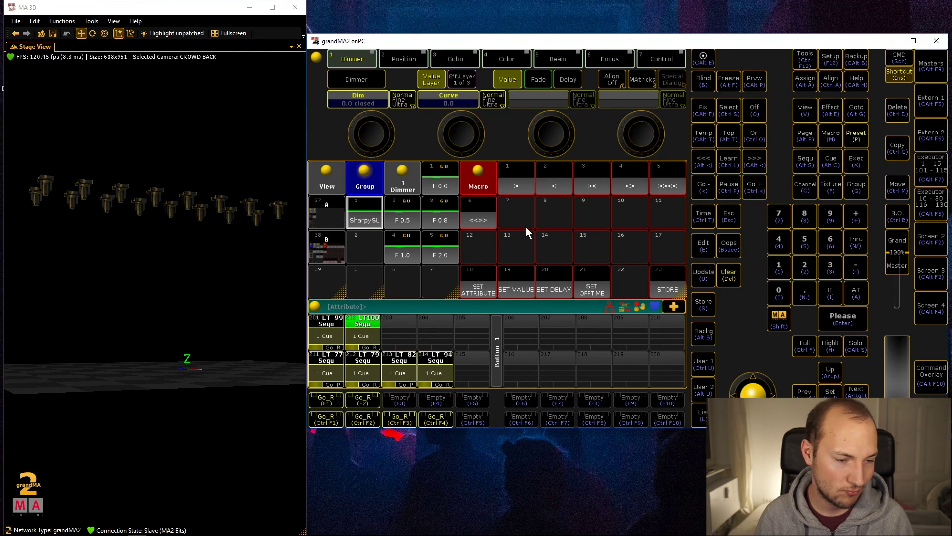
pyautogui.click(437, 254)
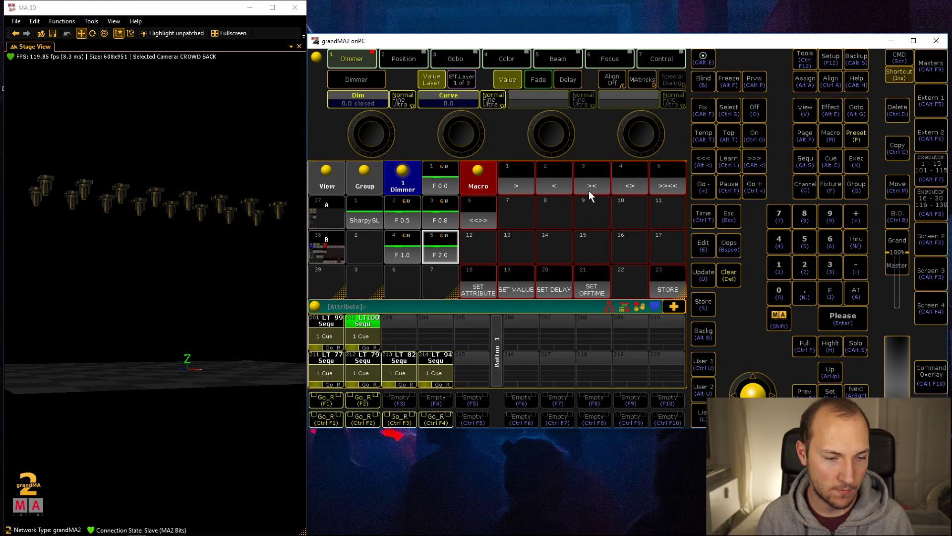
pyautogui.click(560, 181)
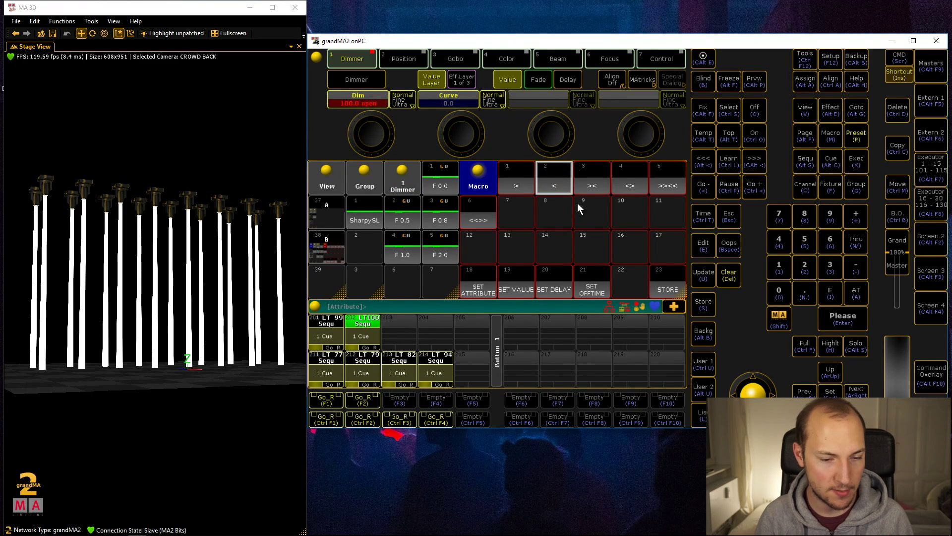
pyautogui.click(665, 287)
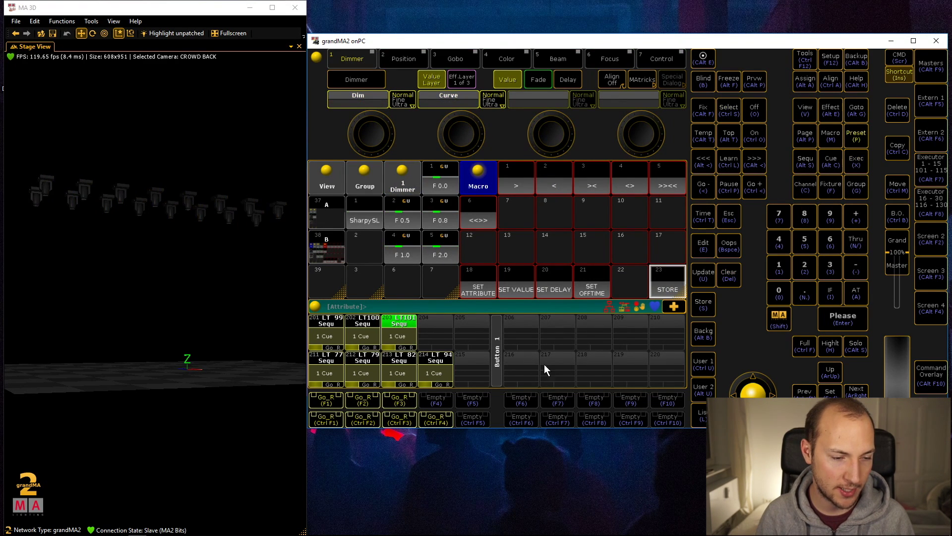
# Toggle executor 203 and then executor 214 on and off to compare their fixture movement and dimmer timing.
pyautogui.press('F3')
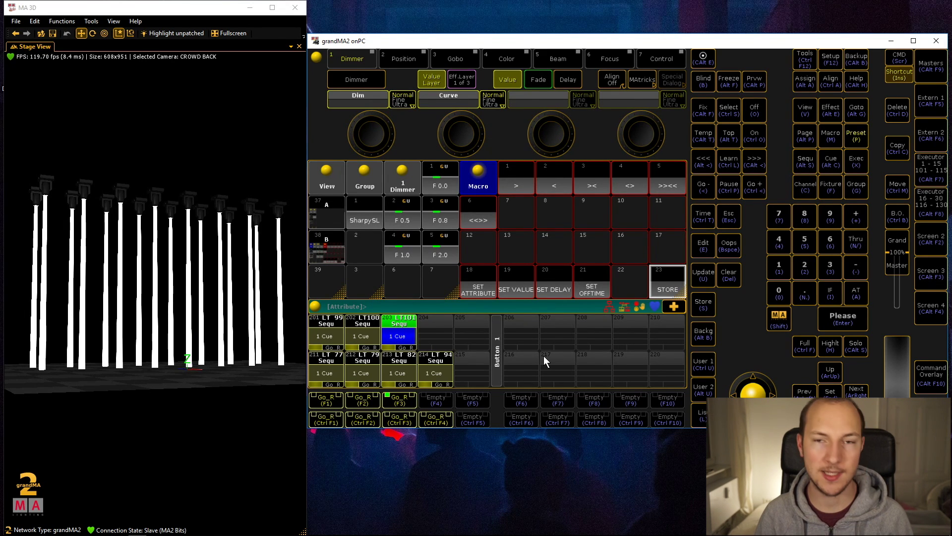
pyautogui.press('F3')
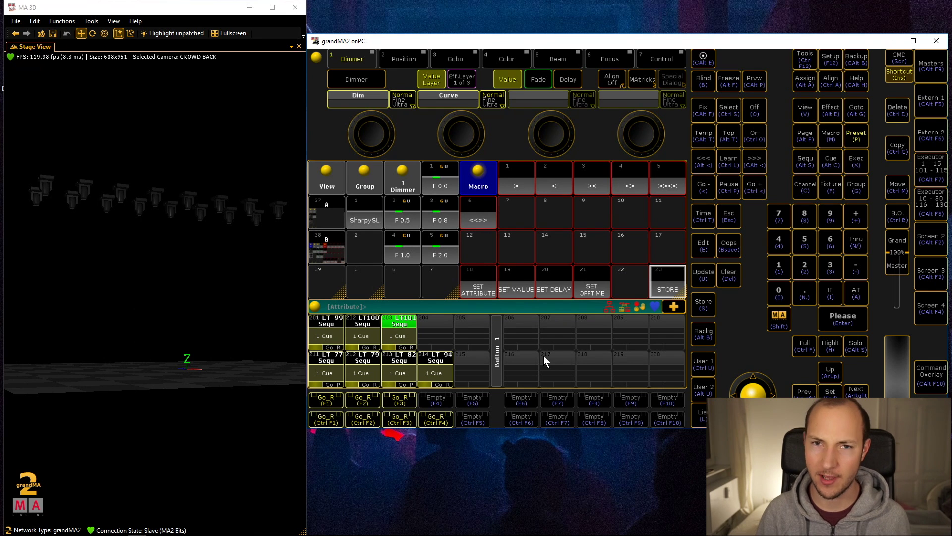
pyautogui.click(444, 383)
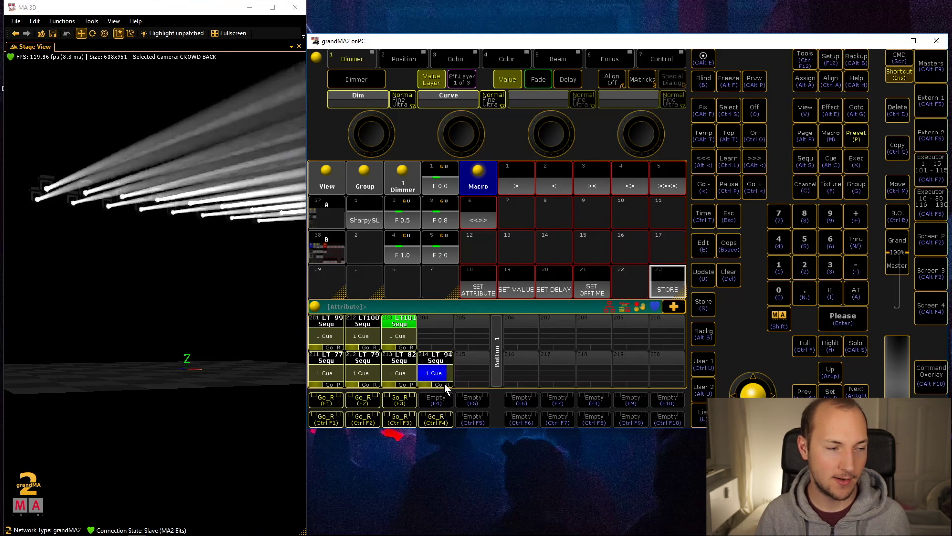
pyautogui.click(444, 383)
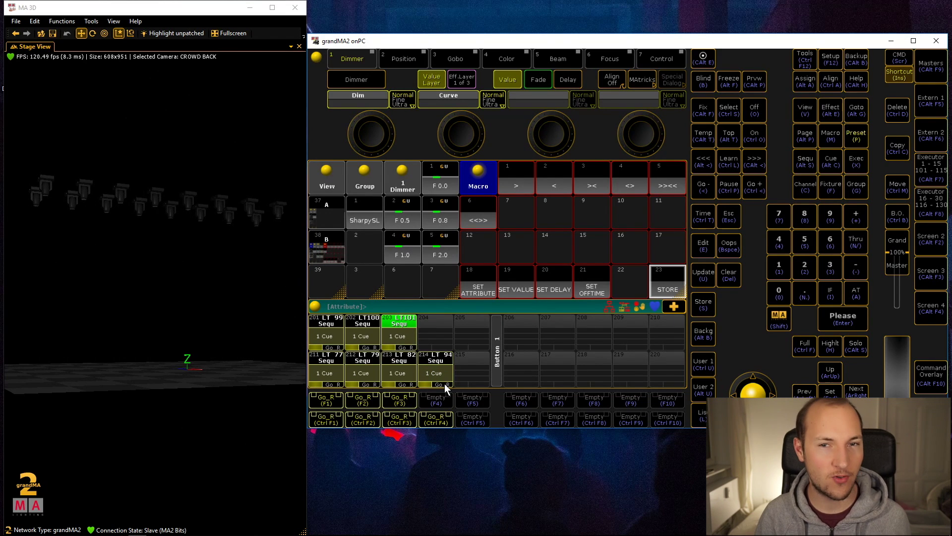
pyautogui.click(444, 383)
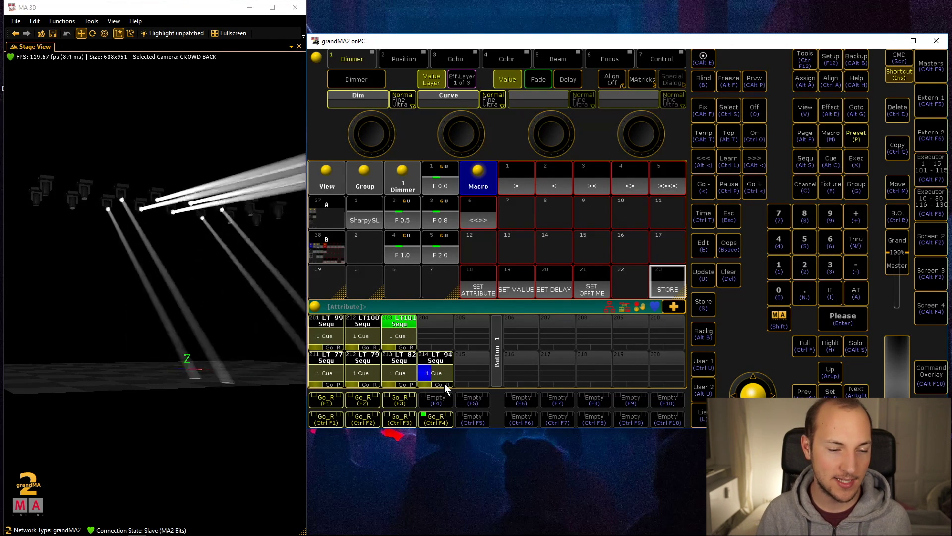
pyautogui.click(442, 380)
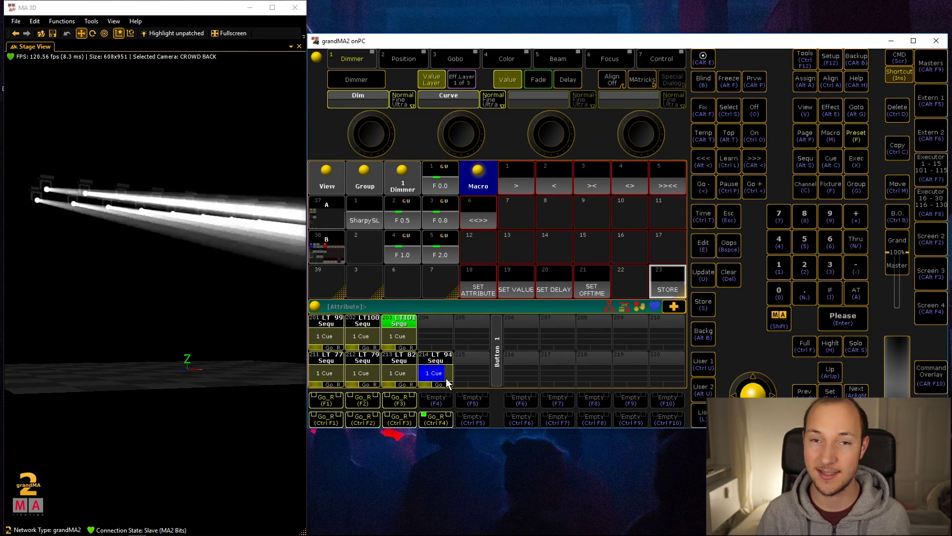
pyautogui.click(446, 378)
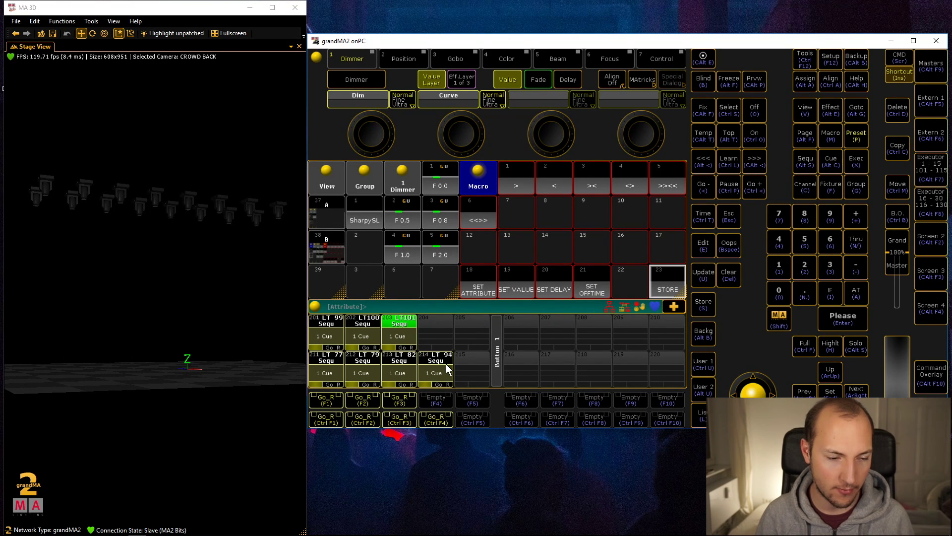
# Apply the F 0.8 preset to the SharpySL group and run the SET VALUE and >><< macros for the dimmer.
pyautogui.click(367, 215)
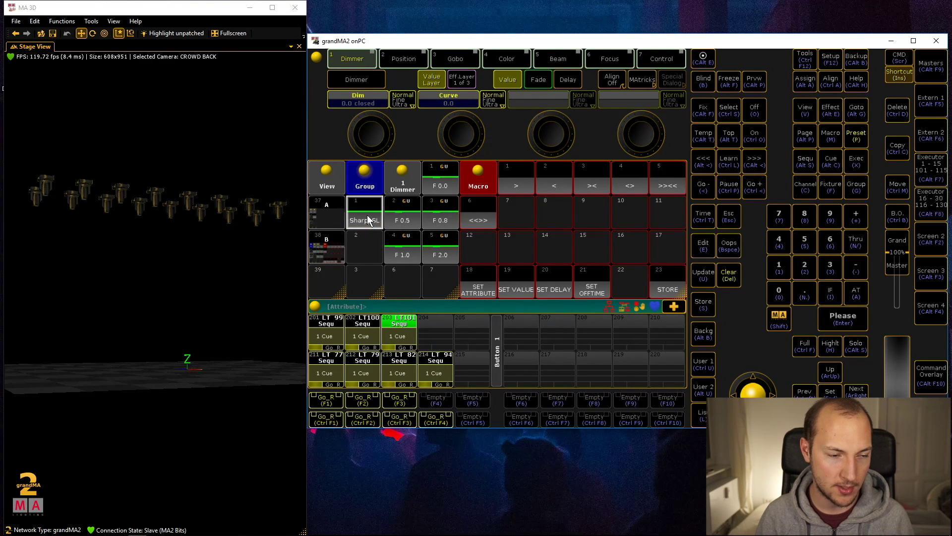
pyautogui.click(444, 213)
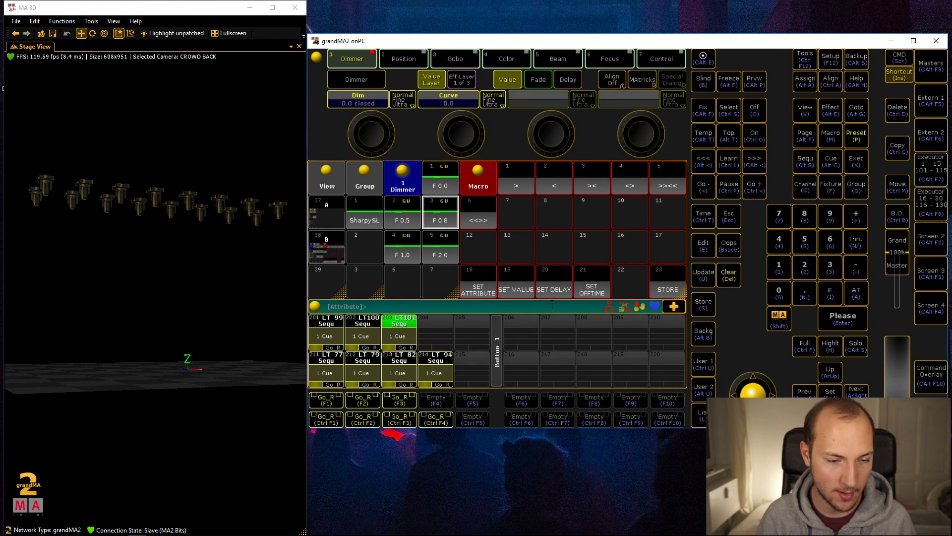
pyautogui.click(523, 281)
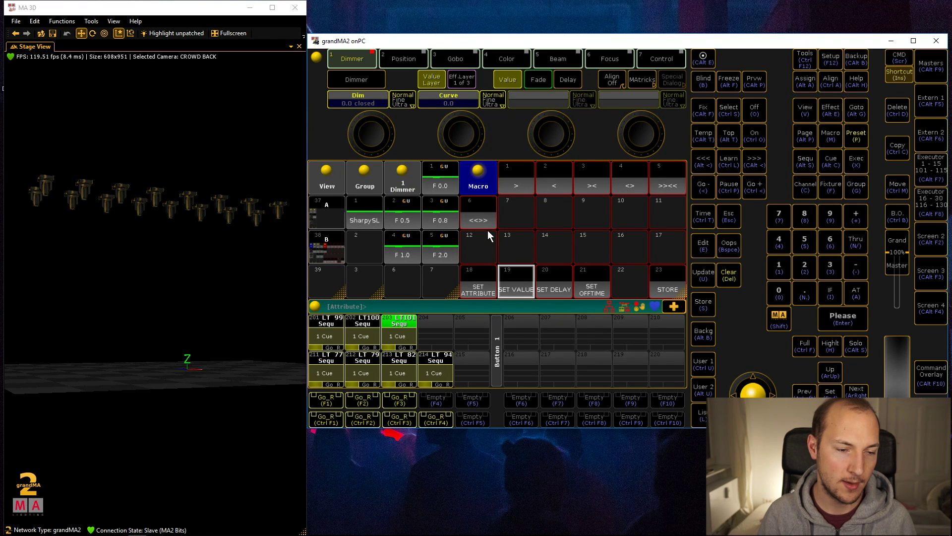
pyautogui.click(663, 180)
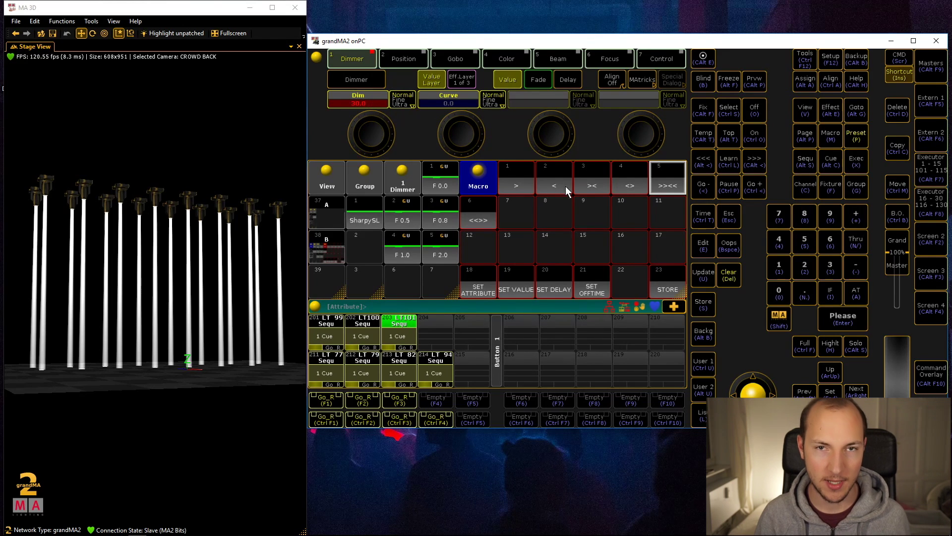
# Run the SET ATTRIBUTE macro with the attribute tilt and the SET VALUE macro with the value -90.
pyautogui.click(482, 283)
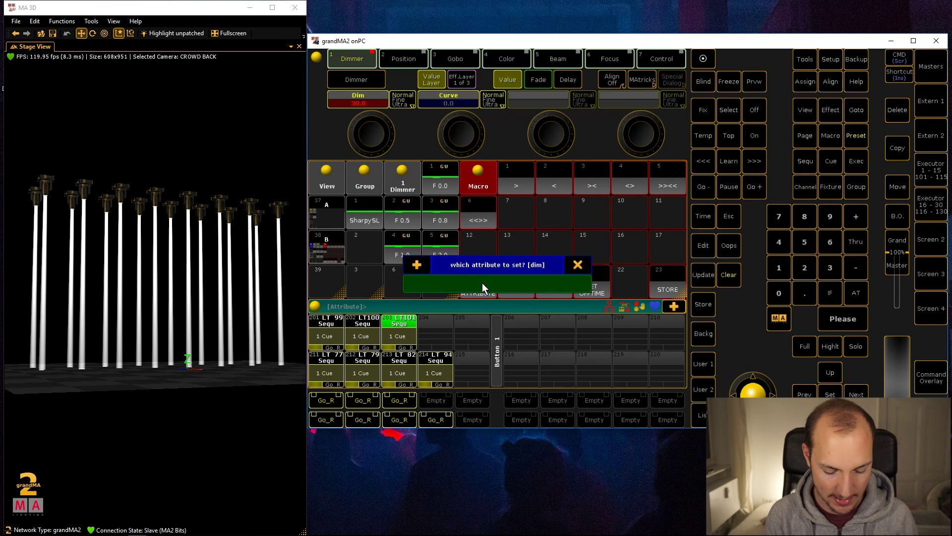
pyautogui.write('dim')
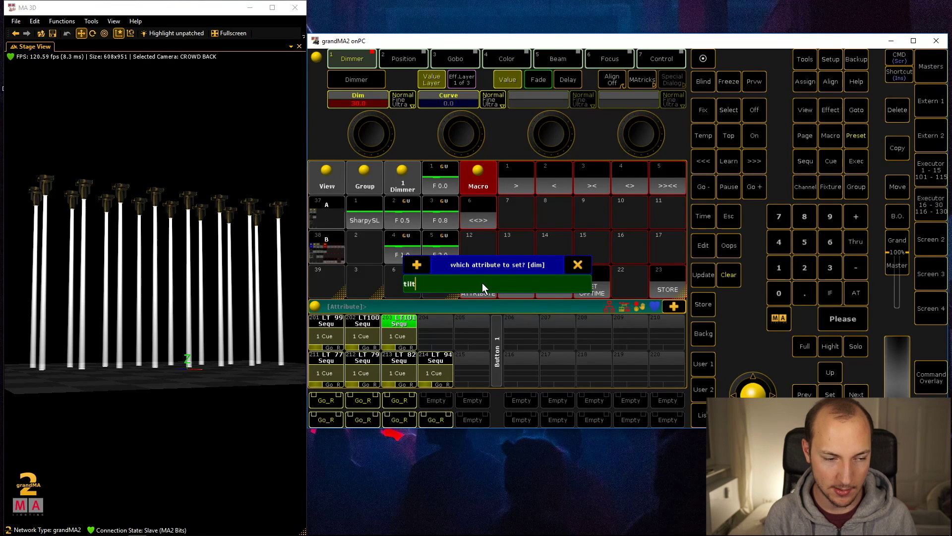
pyautogui.press('Return')
pyautogui.click(516, 283)
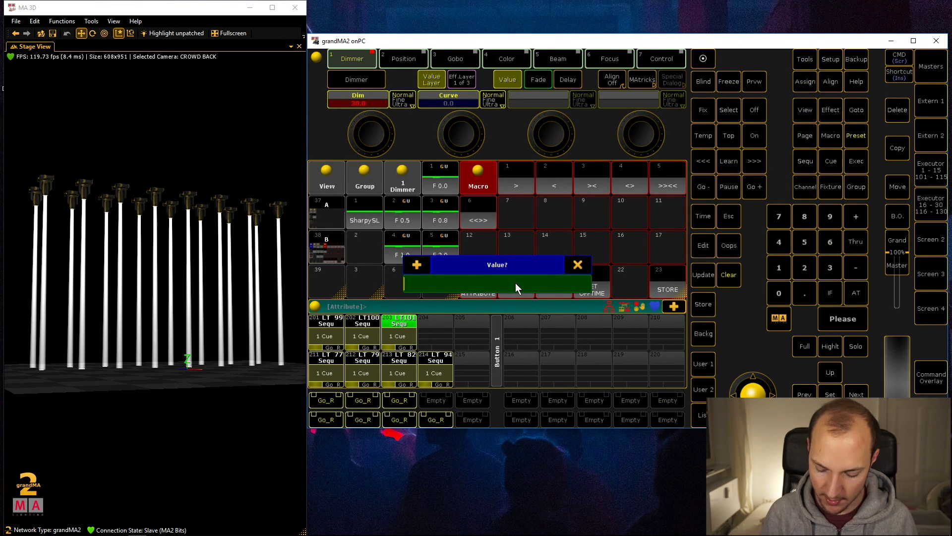
pyautogui.write('-90')
pyautogui.press('Return')
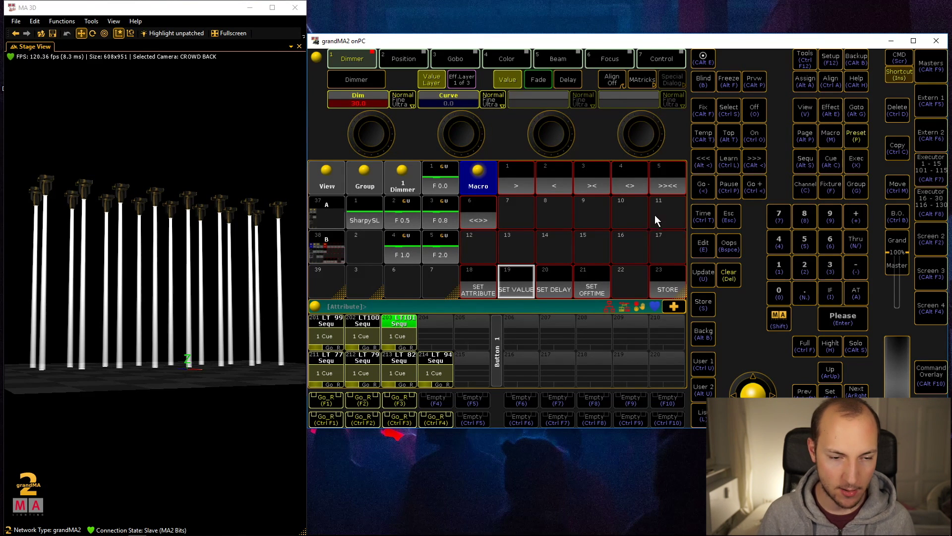
# Apply the <<>> macro to the group's tilt and store the combined dimmer and tilt look on executor 204.
pyautogui.click(481, 219)
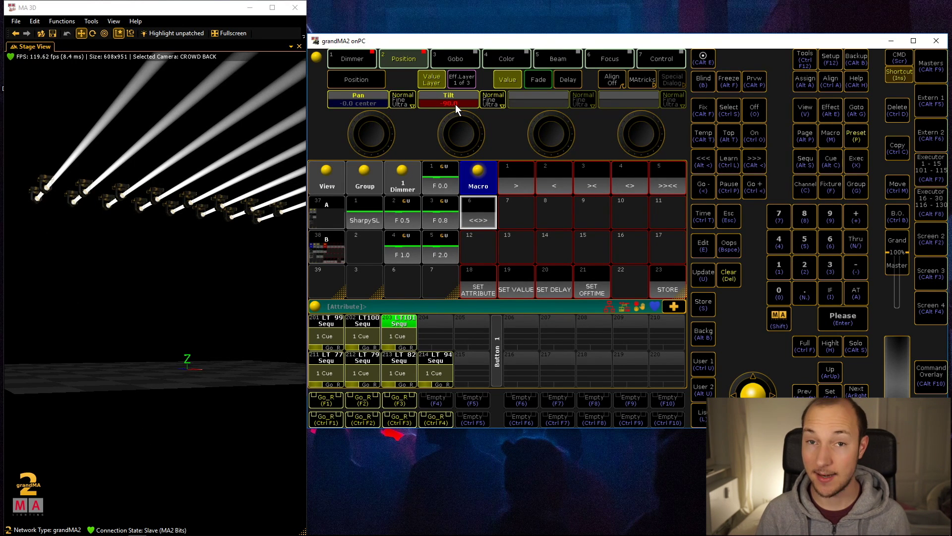
pyautogui.click(664, 274)
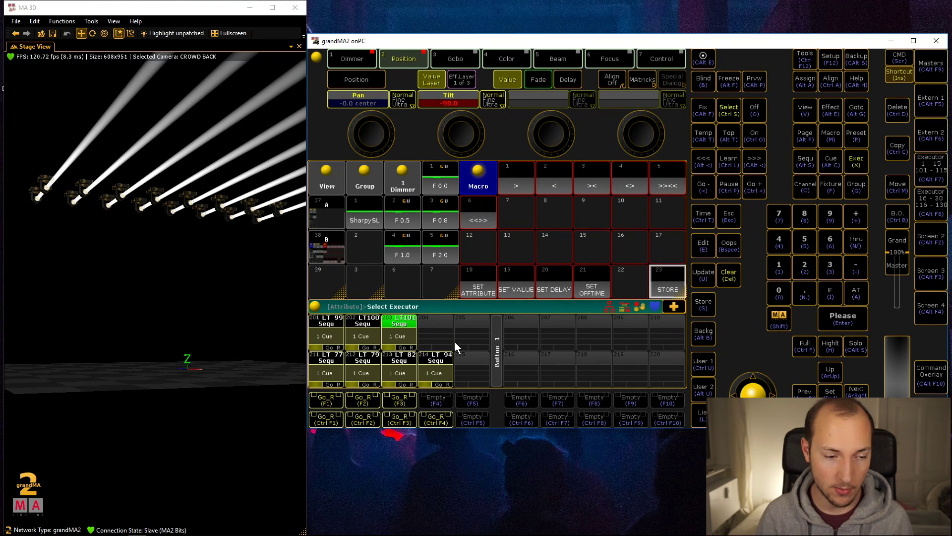
pyautogui.click(438, 321)
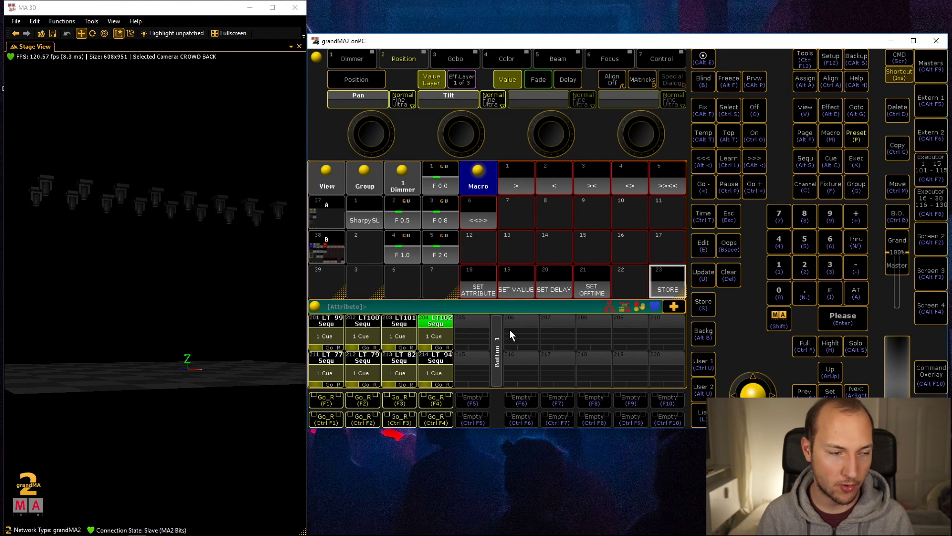
# Toggle executor 204 on and off twice to test its combined dimmer and tilt delays.
pyautogui.press('F4')
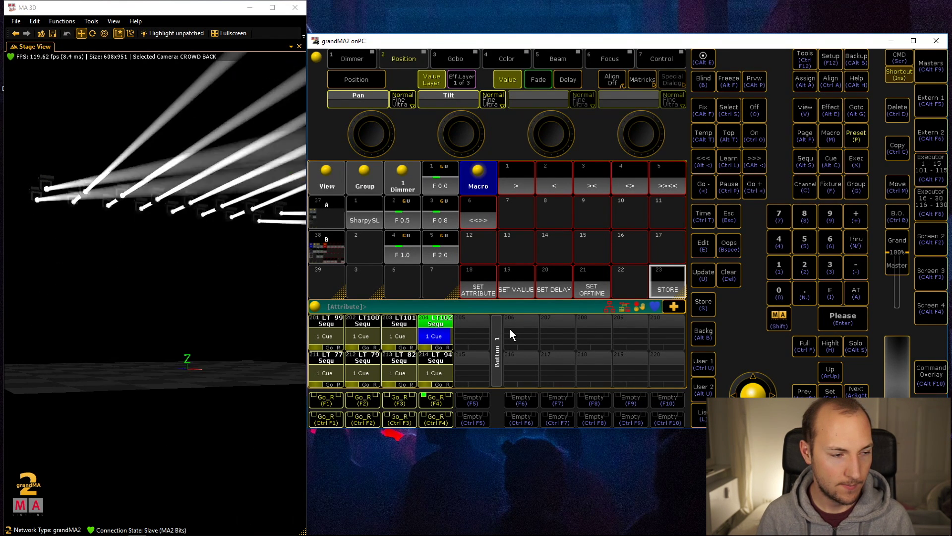
pyautogui.press('F4')
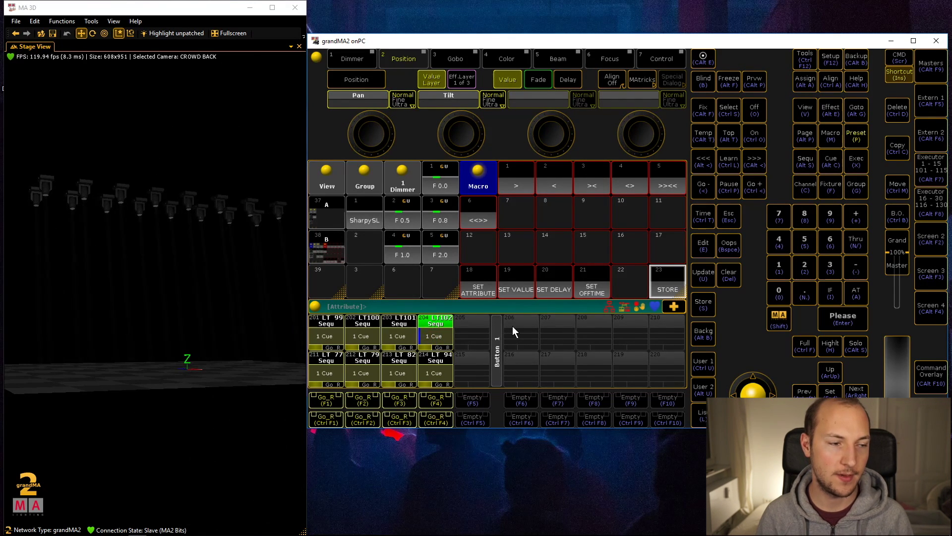
pyautogui.press('F4')
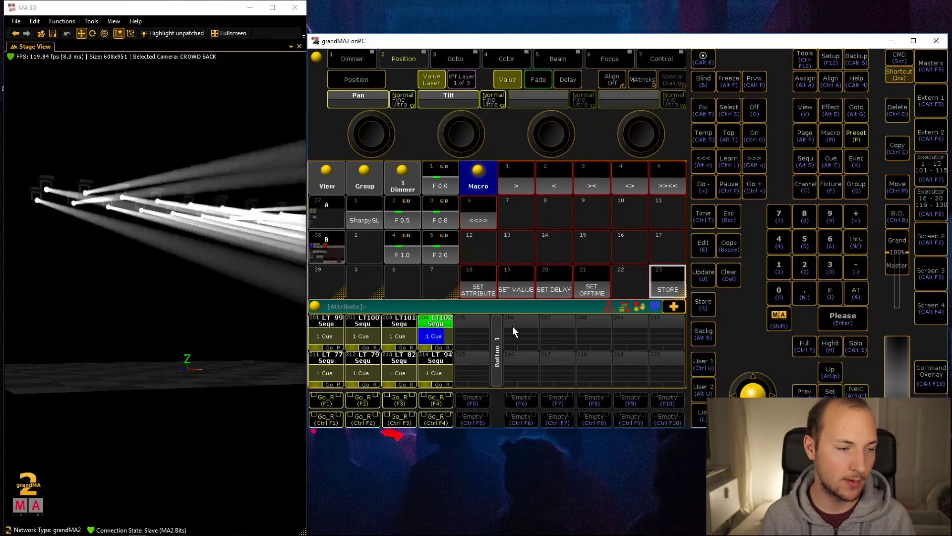
pyautogui.press('F4')
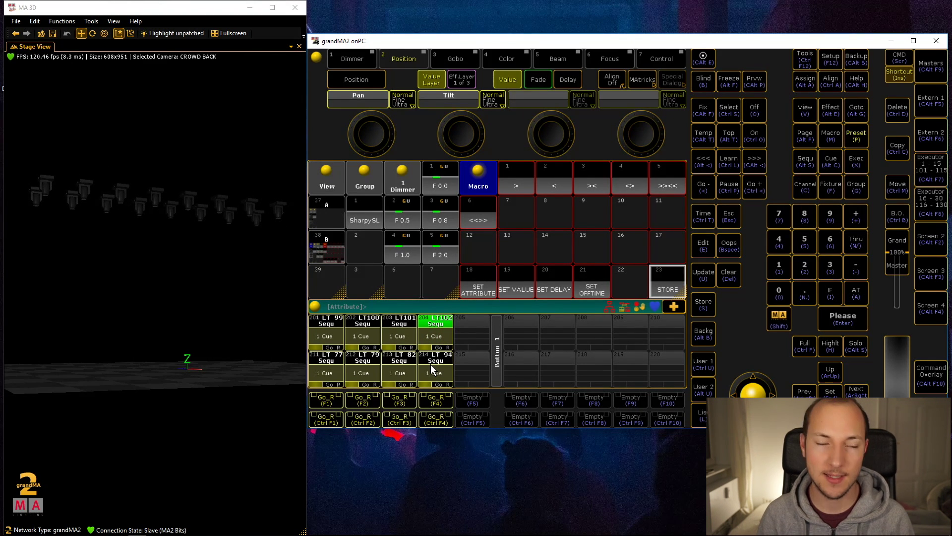
# Apply the <<>> macro to the SharpySL group's tilt, set the attribute back to dim, and apply <<>> to the dimmer.
pyautogui.click(366, 217)
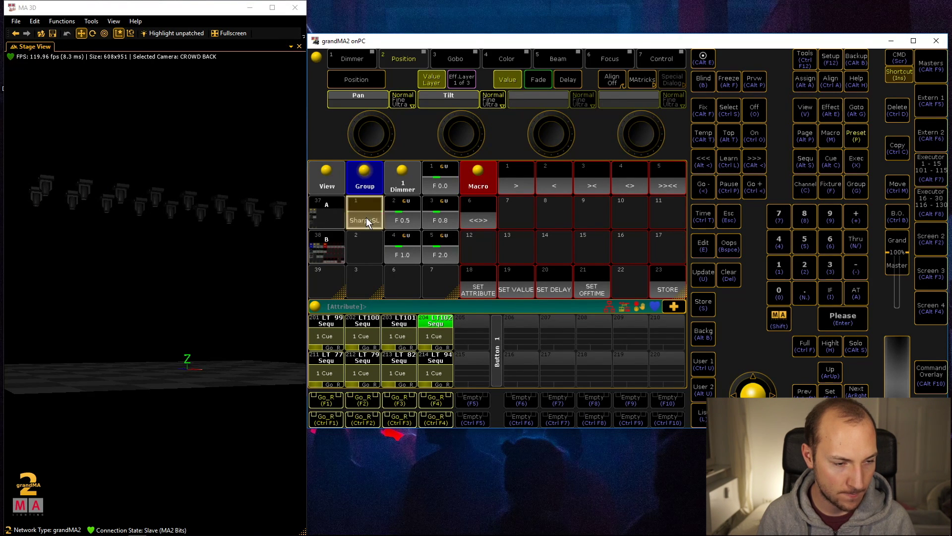
pyautogui.click(482, 214)
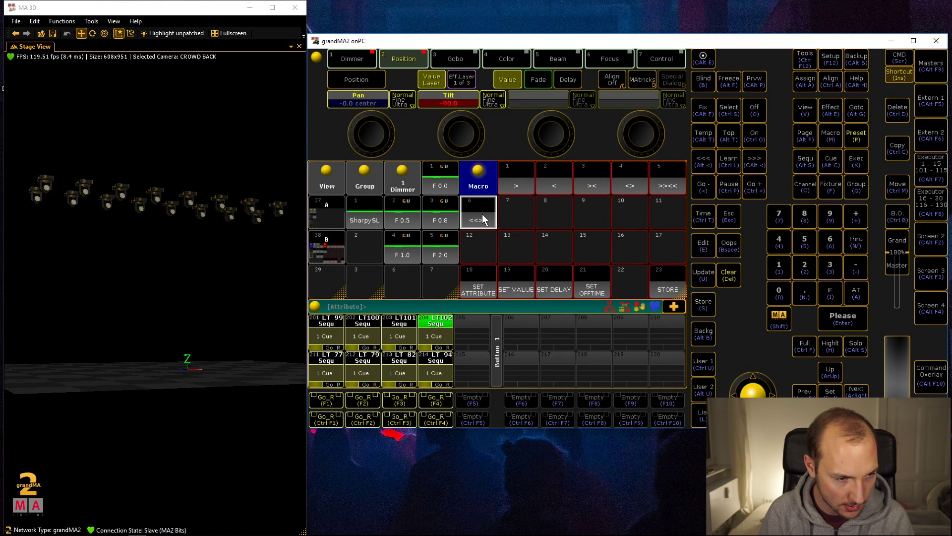
pyautogui.click(477, 283)
pyautogui.press('Return')
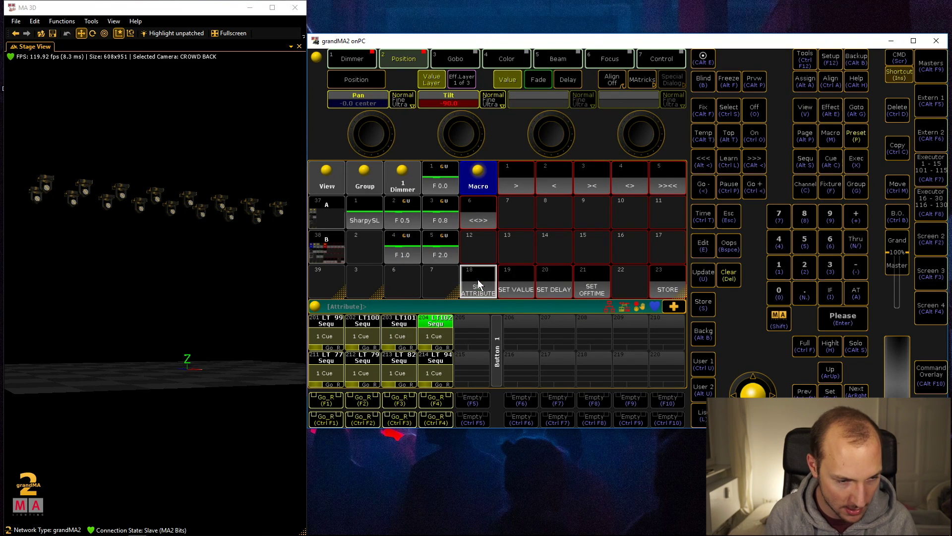
pyautogui.press('Return')
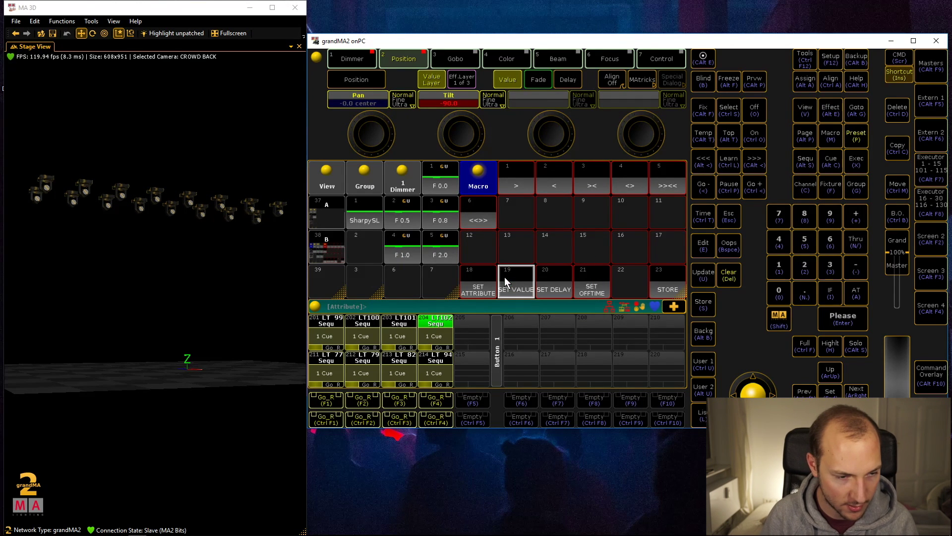
pyautogui.press('Insert')
pyautogui.click(476, 217)
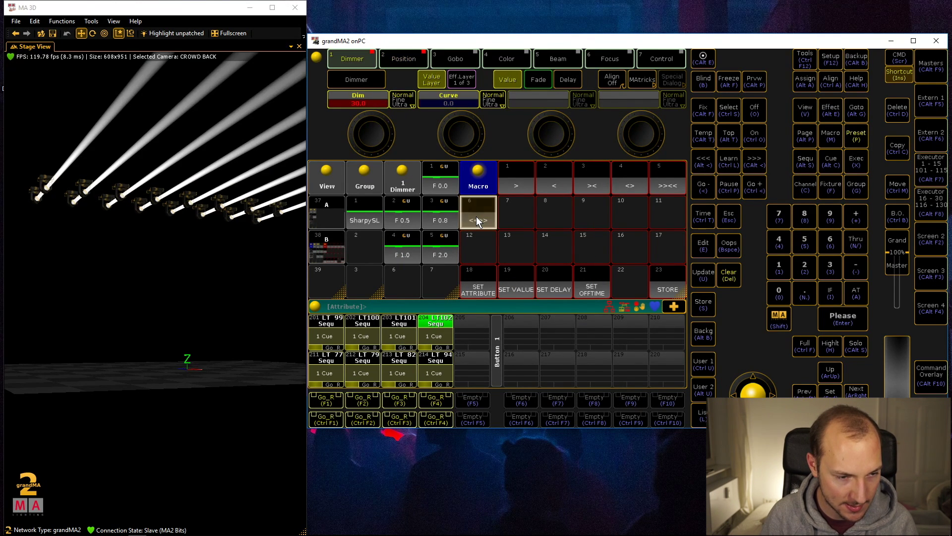
# Store the dimmer and tilt look on executor 205 and start it as a test.
pyautogui.click(664, 285)
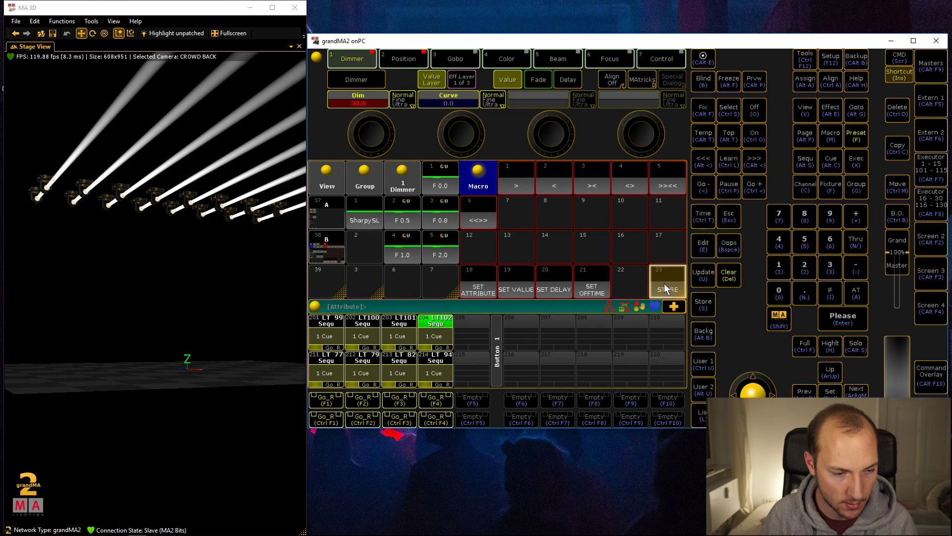
pyautogui.click(474, 322)
pyautogui.click(474, 324)
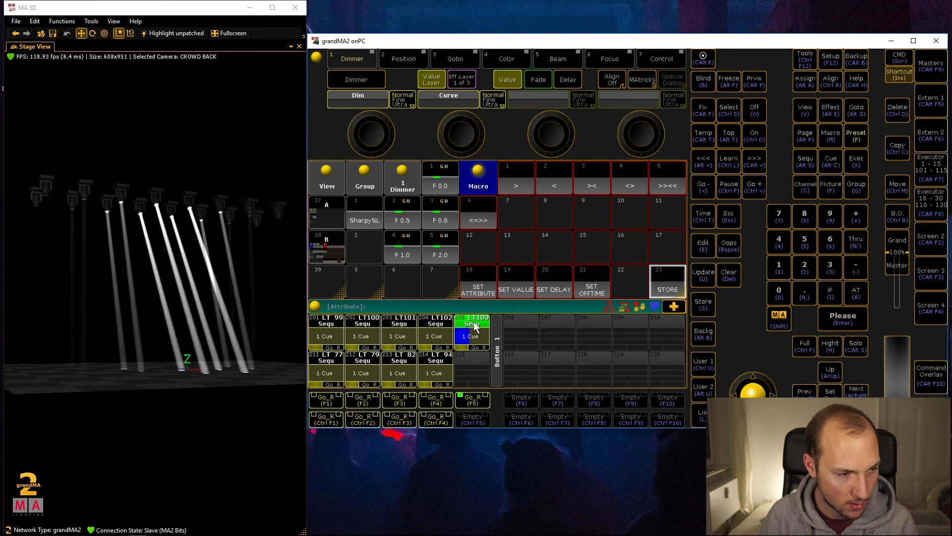